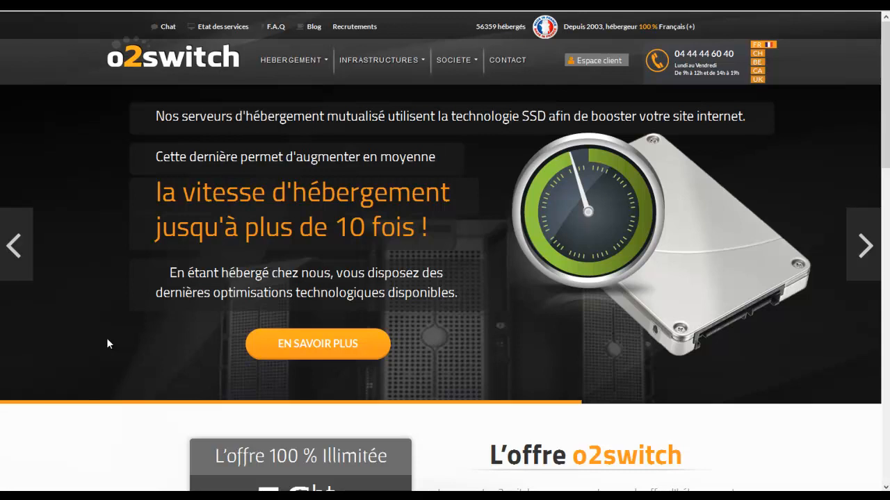
Examine the o2switch homepage for its hosting offer, price, guarantees, service features and contact information
scroll(106, 338, "down", 2)
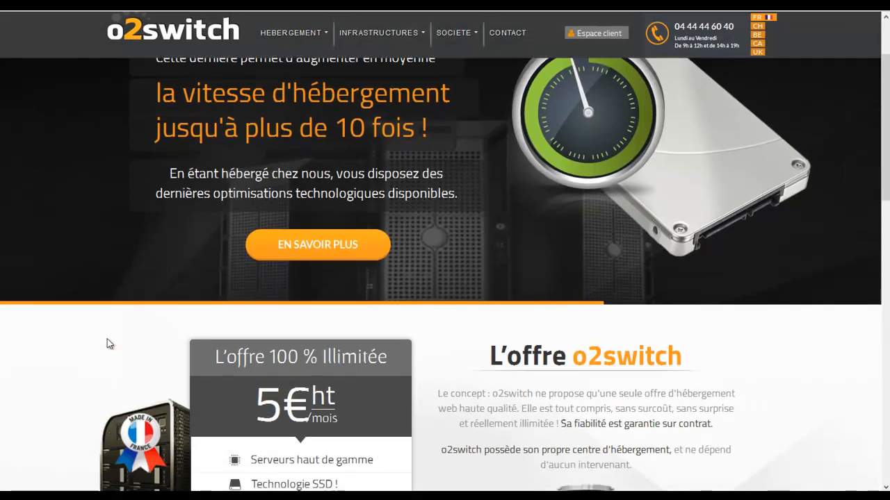
scroll(107, 338, "down", 2)
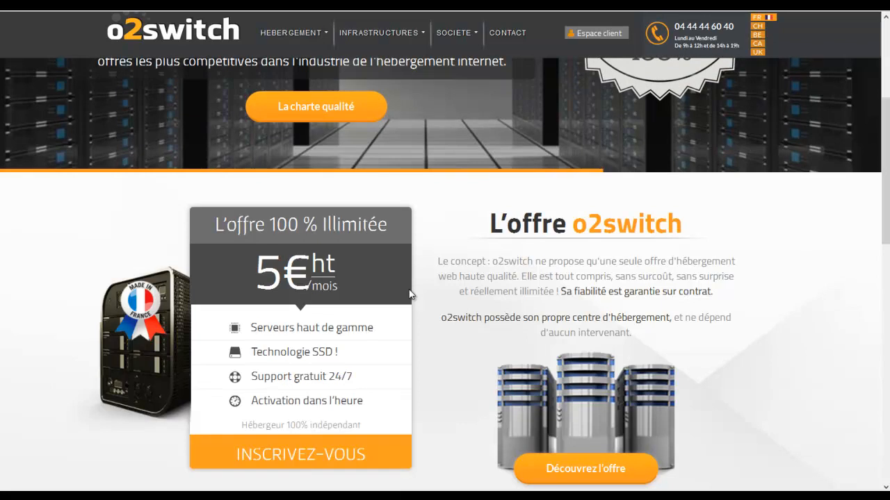
scroll(409, 294, "down", 1)
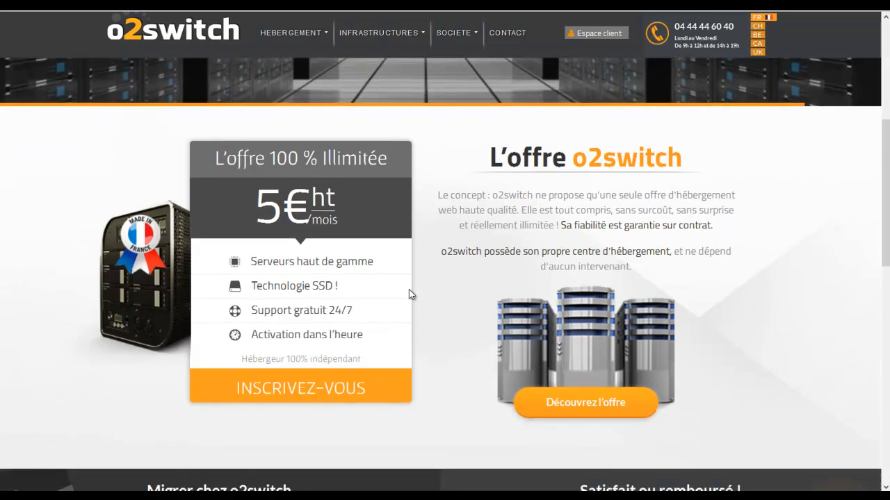
scroll(409, 294, "down", 3)
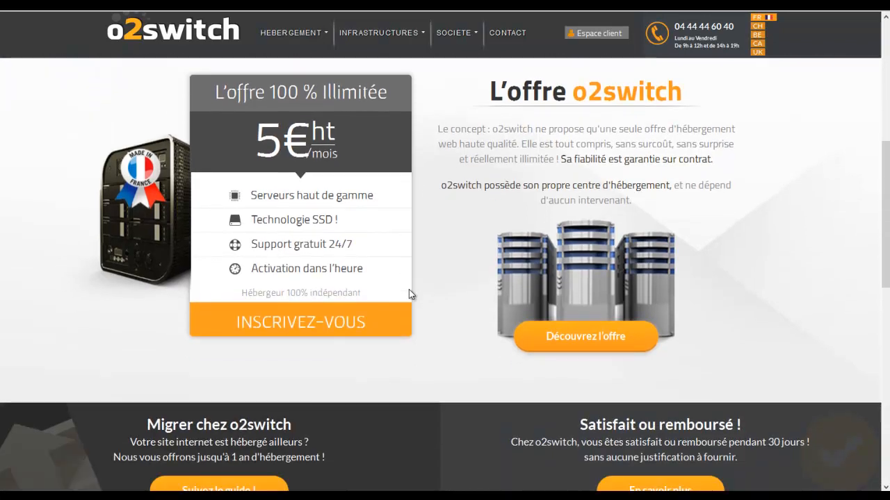
scroll(408, 289, "down", 2)
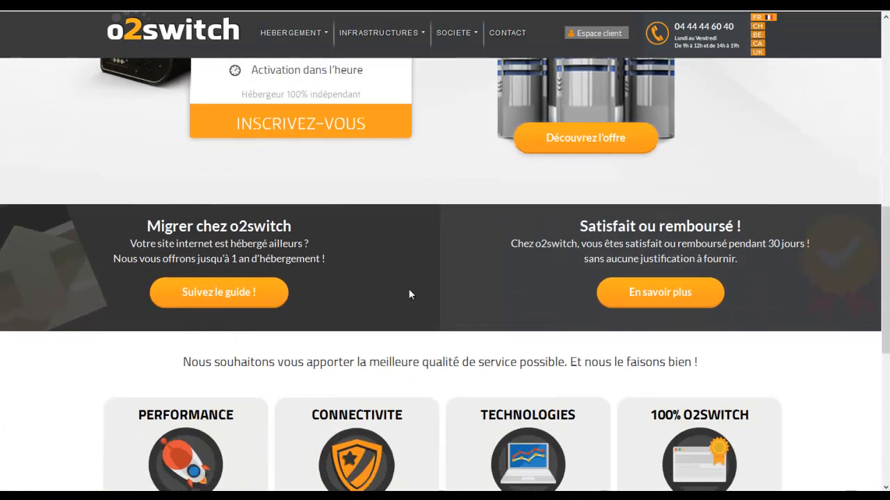
scroll(409, 290, "down", 4)
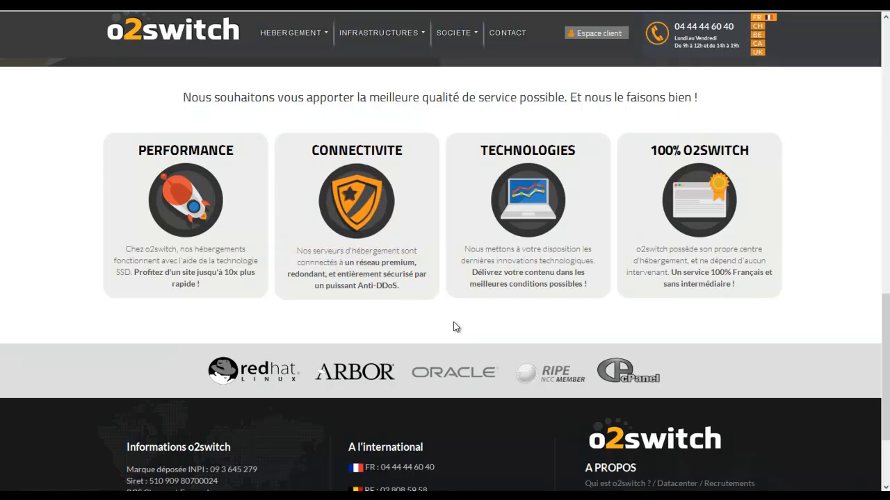
scroll(453, 324, "down", 2)
scroll(453, 327, "down", 1)
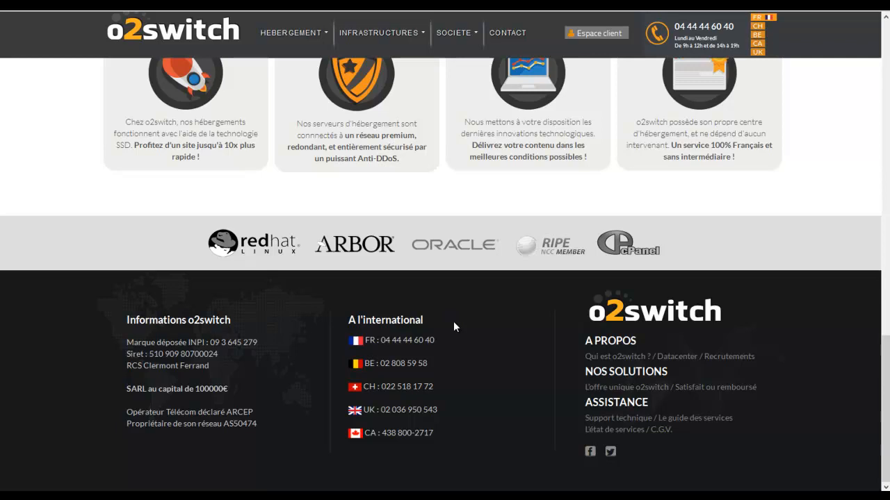
scroll(454, 326, "up", 7)
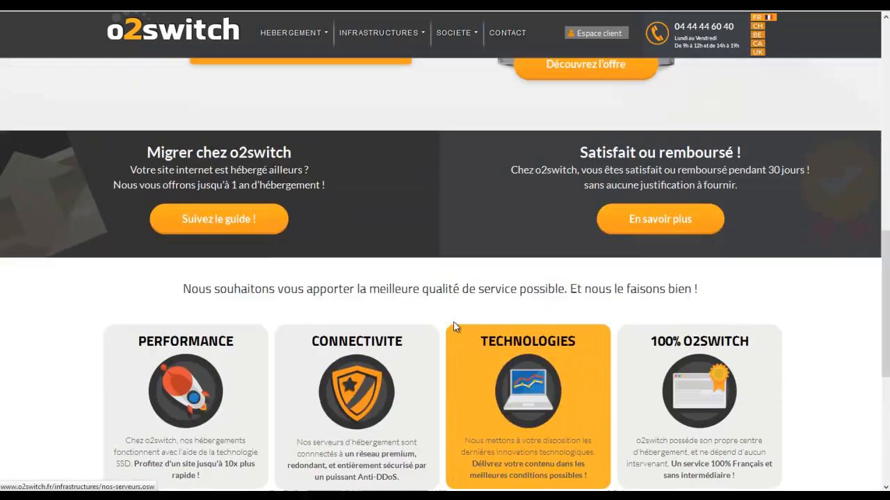
scroll(454, 324, "up", 7)
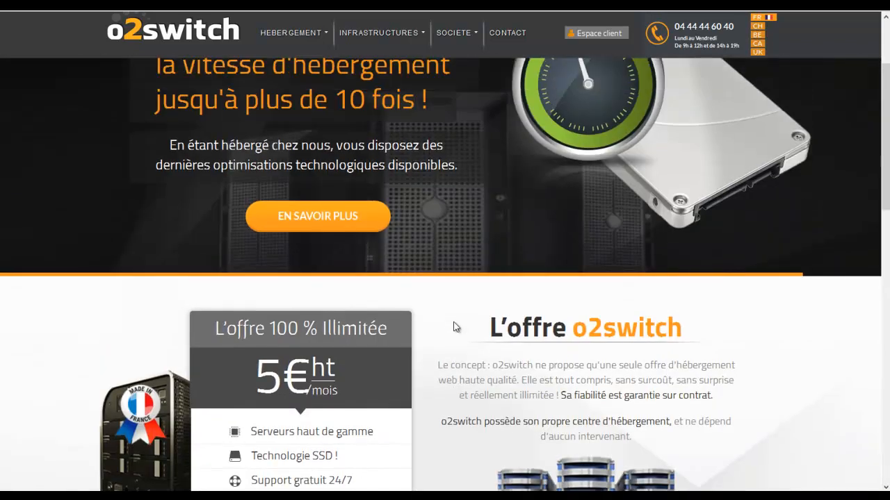
scroll(453, 322, "up", 1)
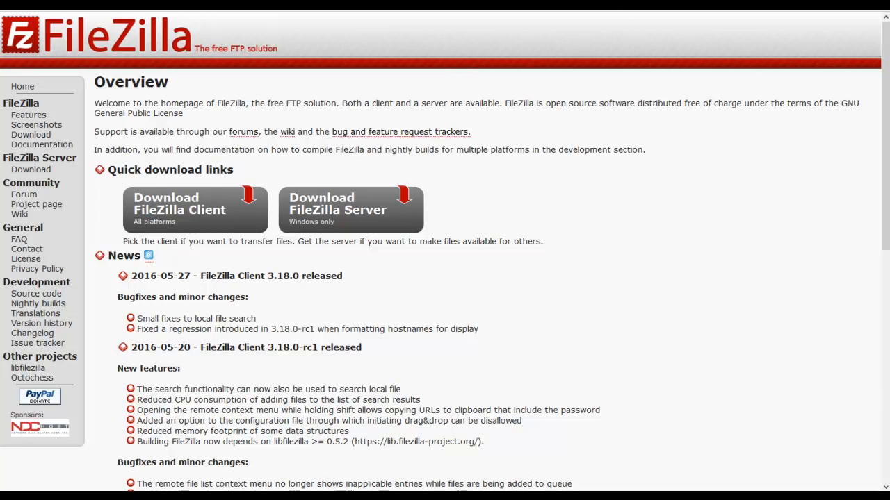
Go from the FileZilla site to the "logiciel ftp mac" search results and open the Cyberduck client result
left_click(208, 3)
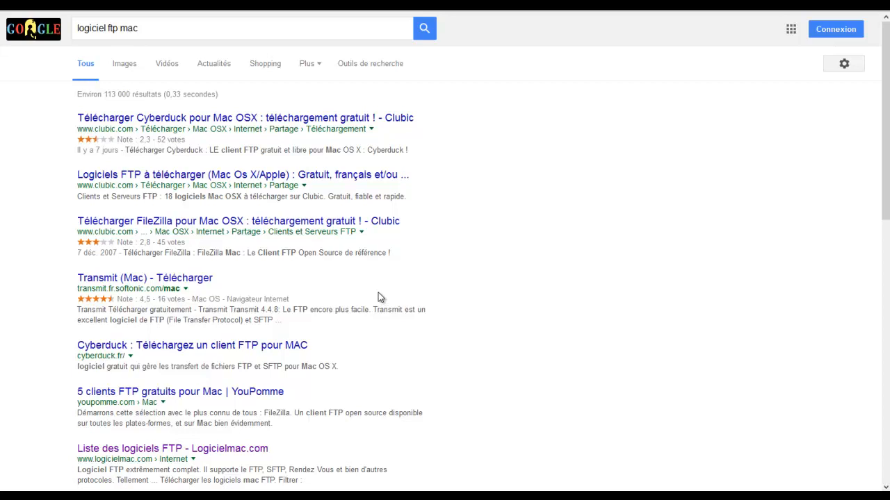
left_click(194, 349)
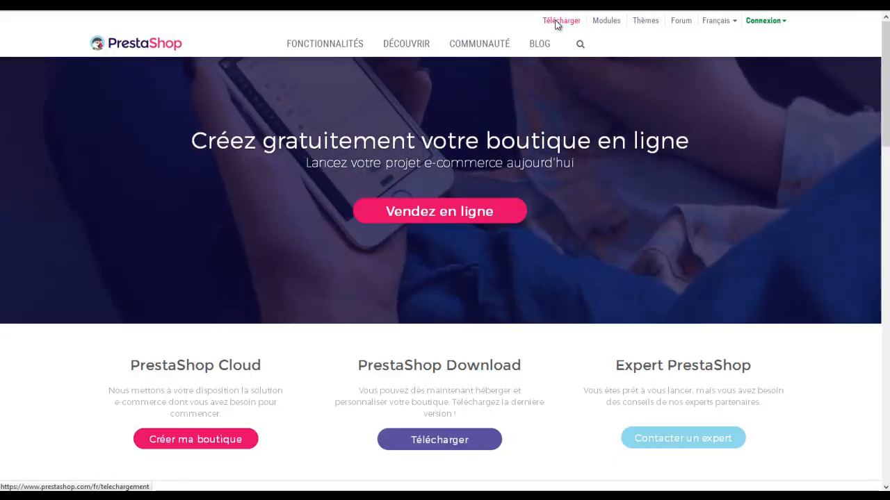
Open the PrestaShop download page and check the version offered beneath the download form
left_click(556, 23)
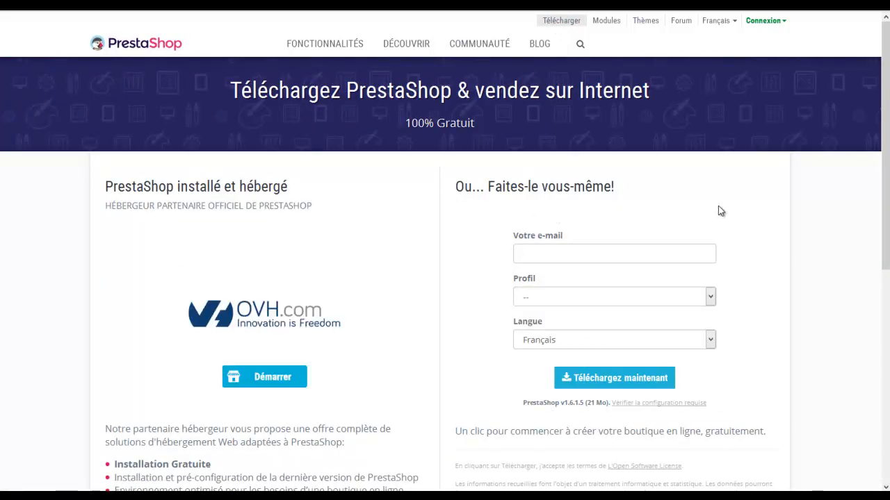
scroll(747, 225, "down", 1)
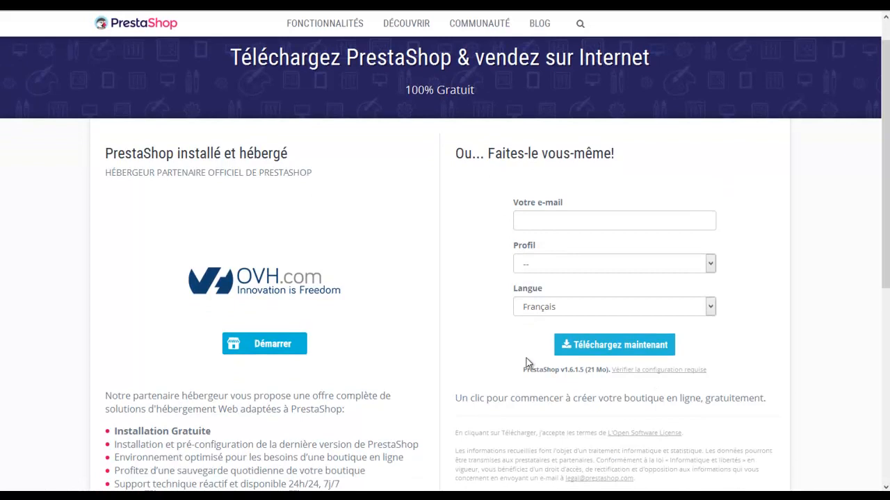
left_click_drag(543, 370, 574, 375)
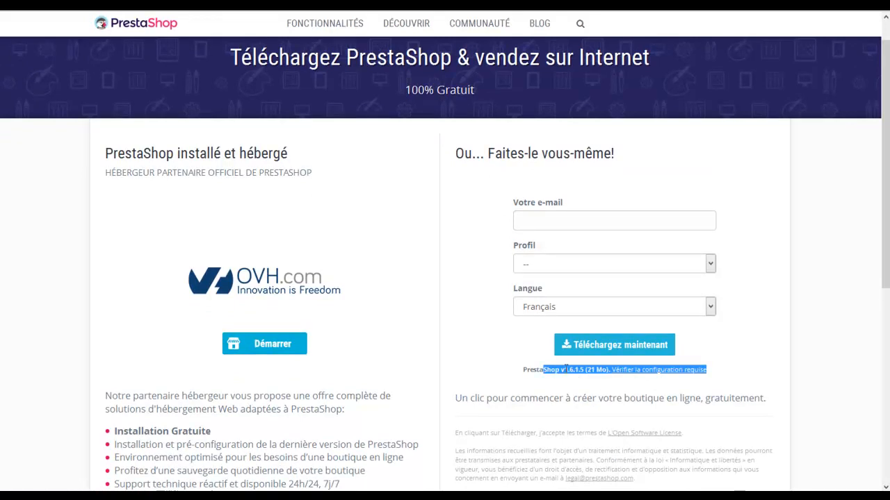
left_click(565, 369)
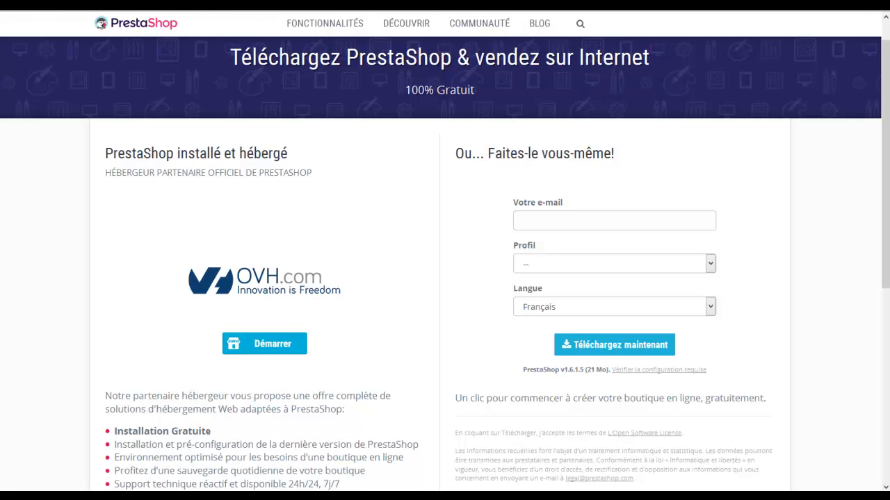
Switch to the PrestaShop 1.7 folder in File Explorer and examine its zip archives, LICENSES and Install_PrestaShop.html files
key("alt+Tab")
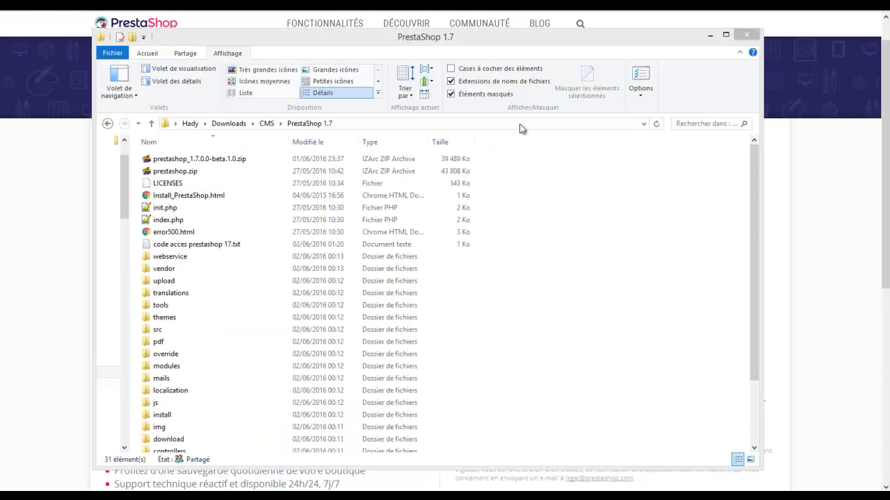
left_click(456, 37)
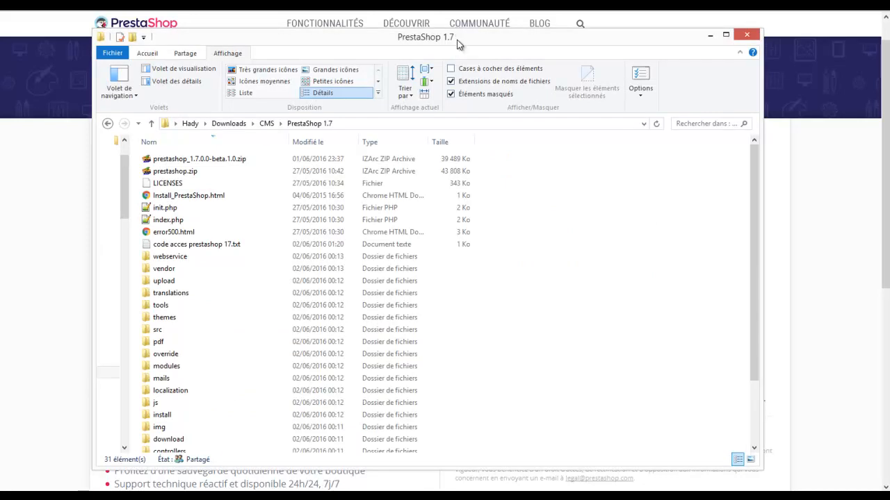
left_click_drag(459, 41, 469, 32)
left_click(221, 153)
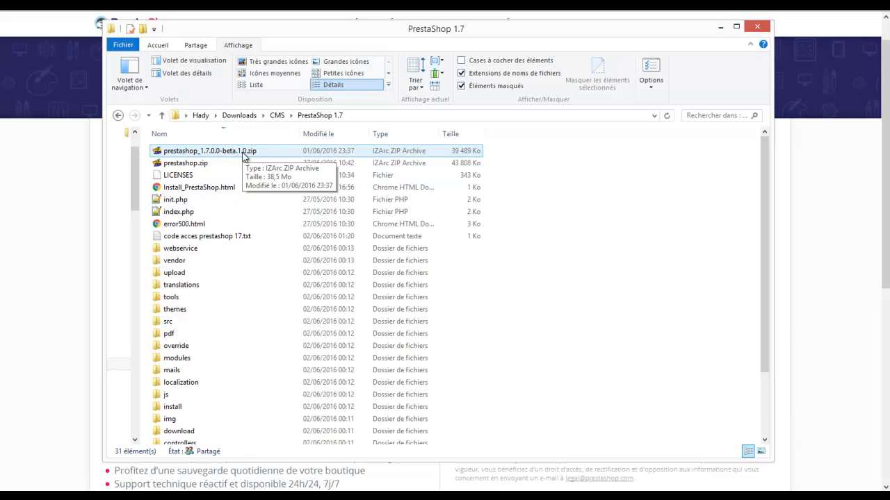
left_click(183, 164)
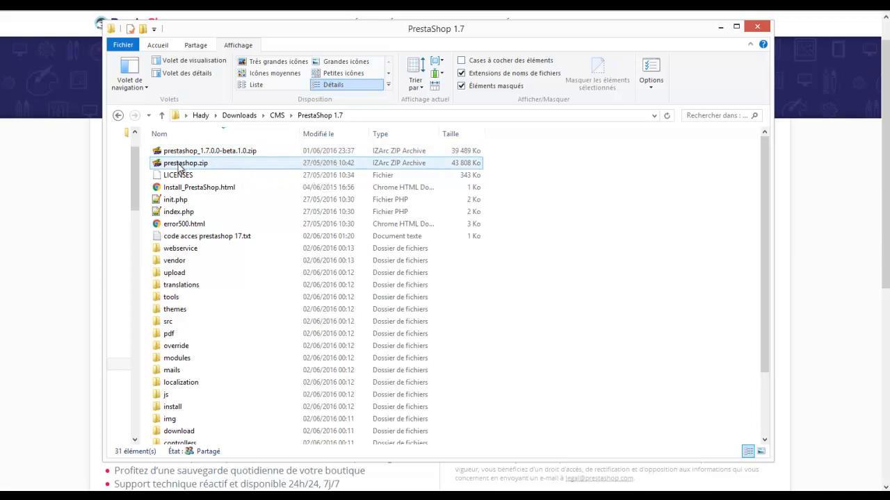
left_click(179, 174)
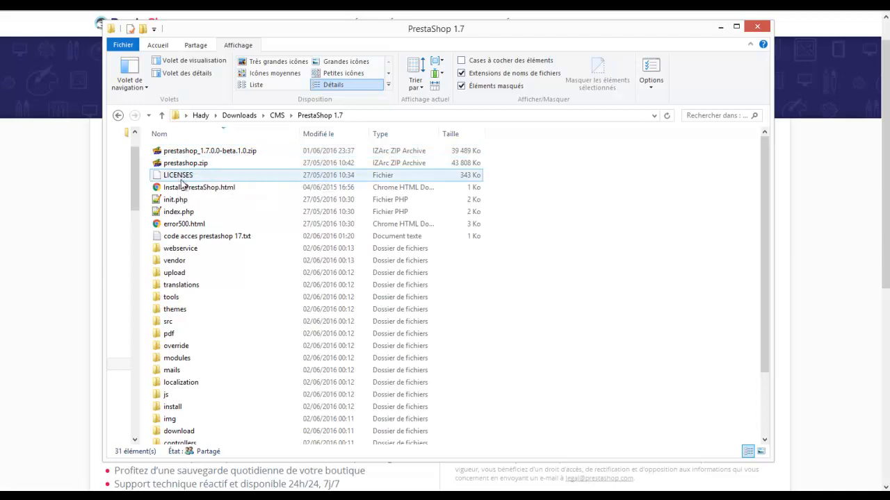
left_click(177, 187)
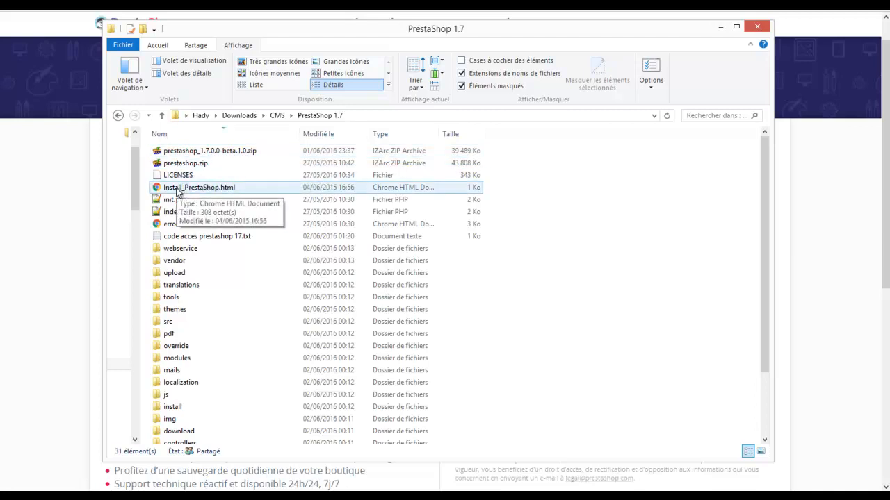
left_click(181, 175)
left_click(186, 164)
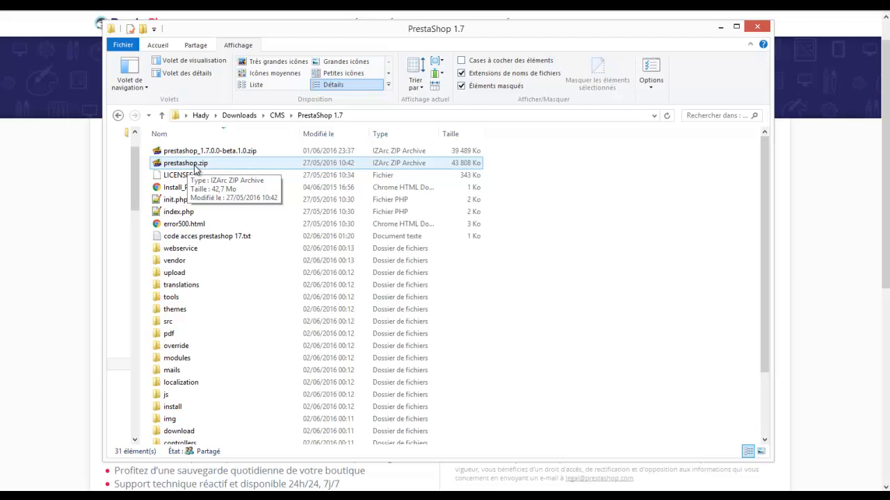
Select the extracted PrestaShop files and folders from init.php through admin, and clear the selection
left_click(182, 202)
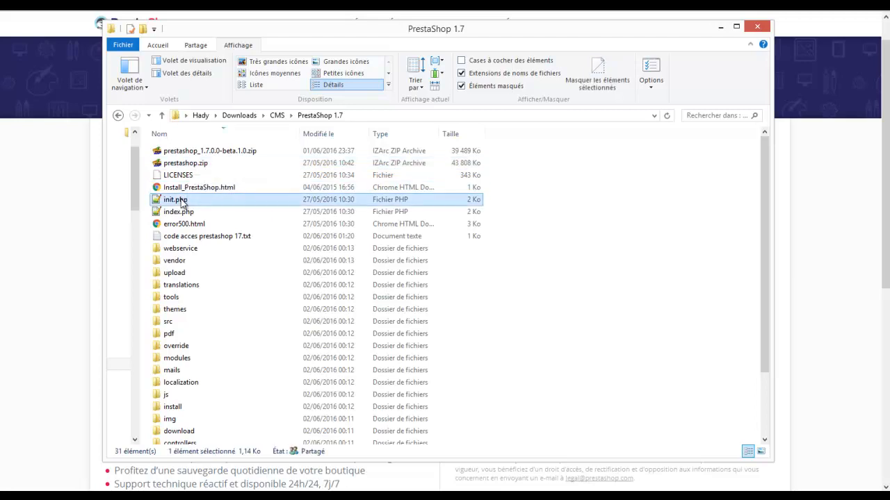
key("shift+Down")
key("shift+Down")
key("shift+Down")
key("shift+Down")
key("shift+Down")
key("shift+Down")
key("shift+Down")
key("shift+Down")
key("shift+Down")
key("shift+Down")
key("shift+Down")
key("shift+Down")
key("shift+Down")
key("shift+Down")
key("shift+Down")
key("shift+Down")
key("shift+Down")
key("shift+Down")
key("shift+Down")
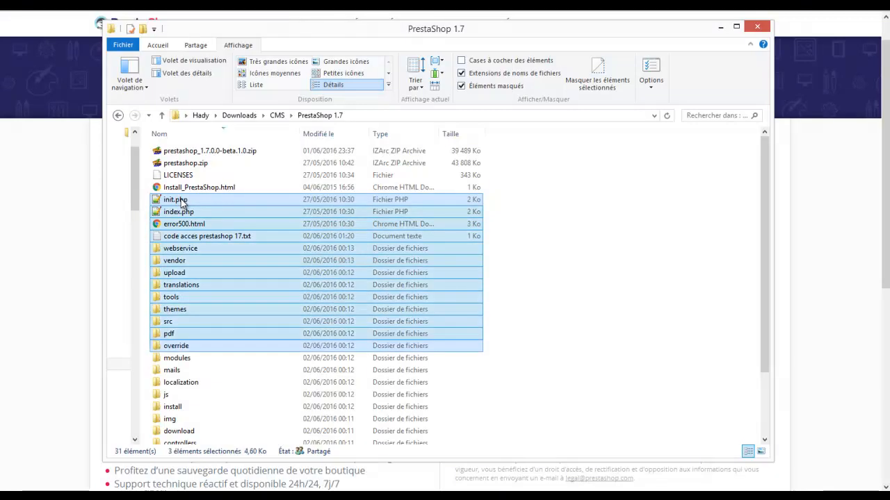
key("shift+Down")
key("shift+Down")
key("shift+Down")
key("shift+Down")
key("shift+Down")
key("shift+Down")
key("shift+Down")
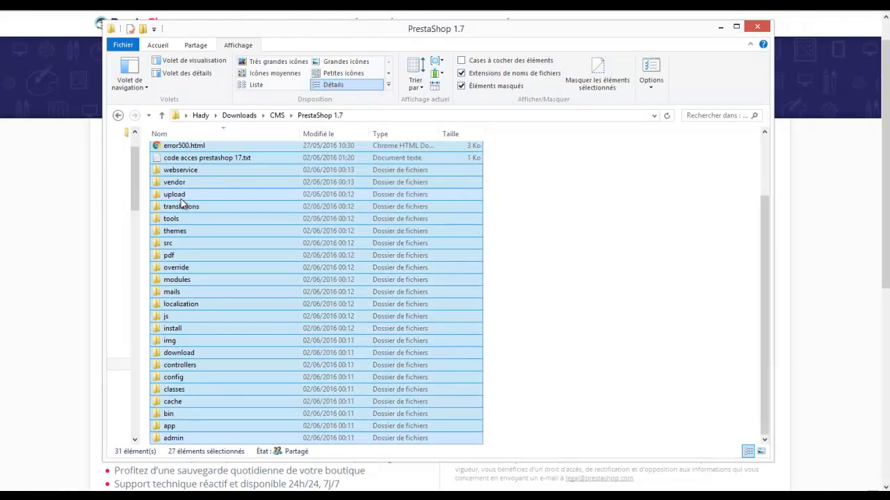
left_click(531, 280)
scroll(532, 281, "up", 2)
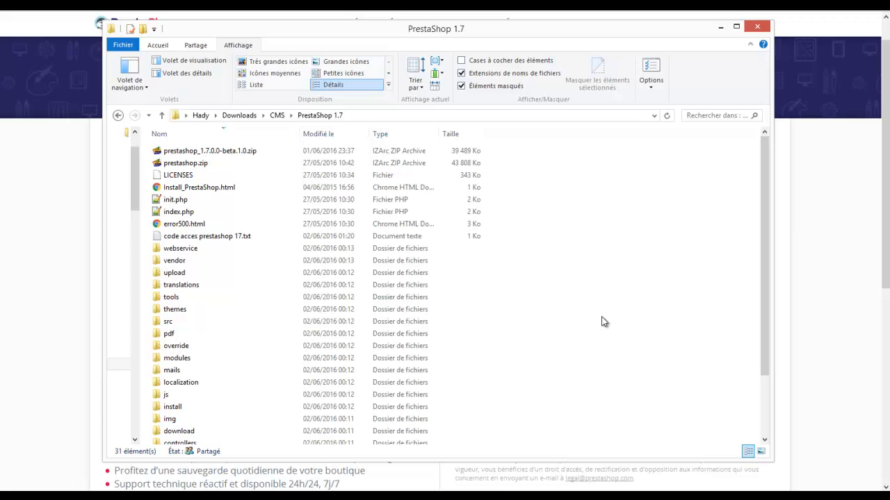
Minimize the folder window, switch to FileZilla and open the local PrestaShop 1.7 folder inside CMS
left_click(721, 28)
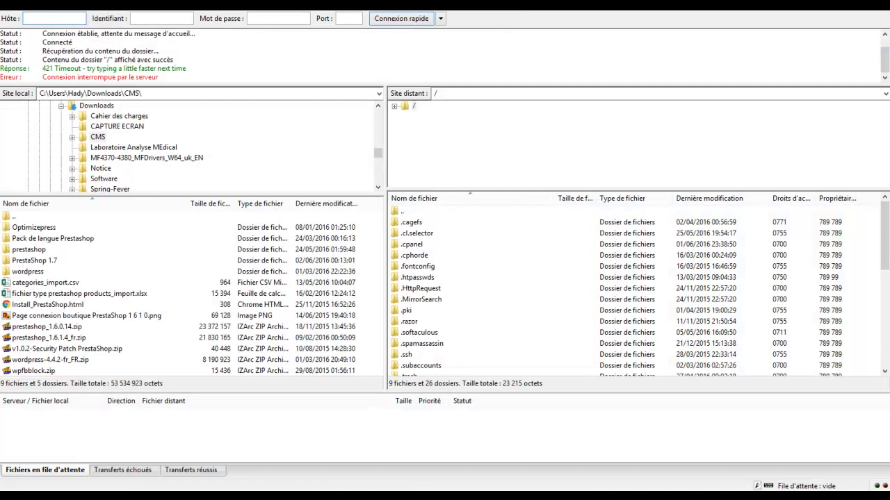
double_click(38, 260)
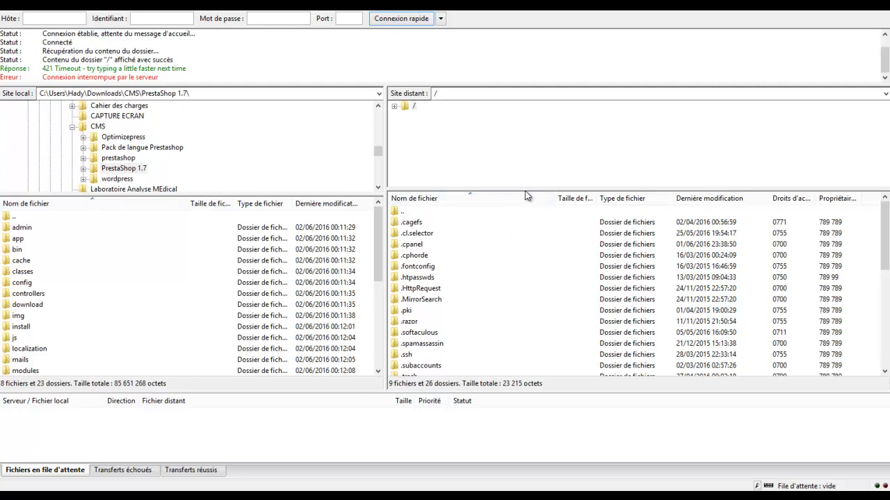
Enlarge the server's file list and open the prestashop17 folder inside public_html
left_click_drag(526, 189, 526, 155)
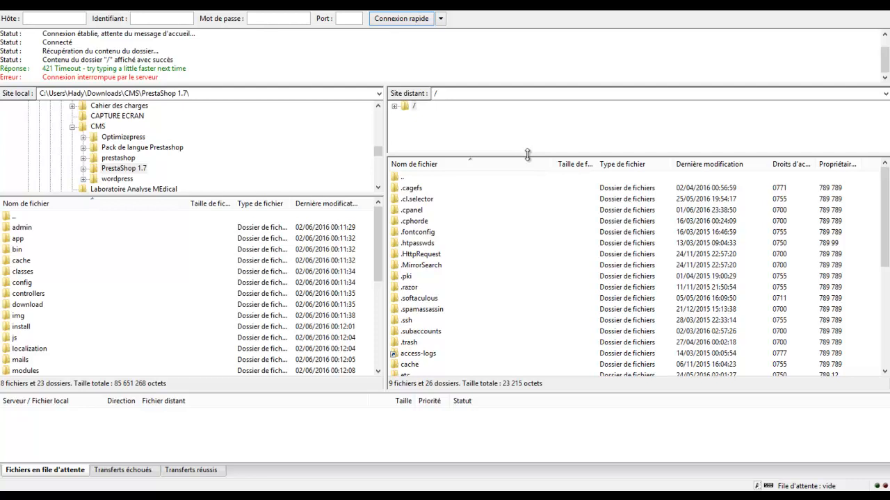
left_click(488, 287)
scroll(489, 287, "down", 2)
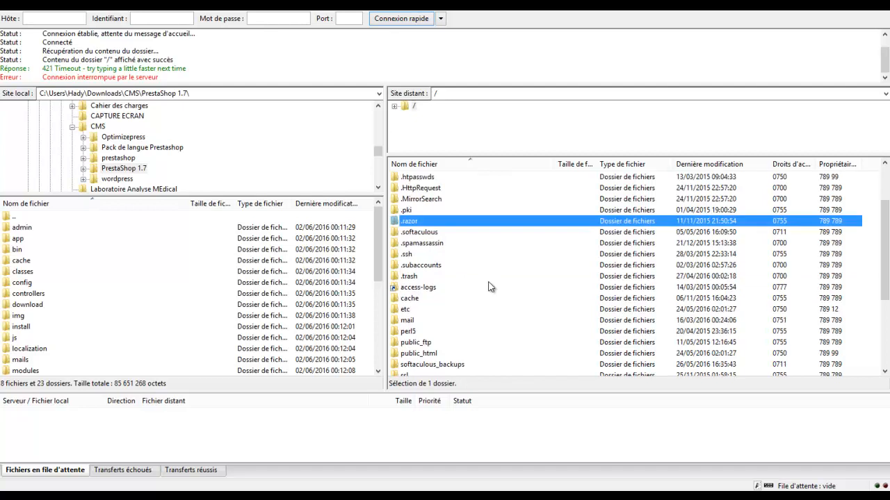
left_click(431, 354)
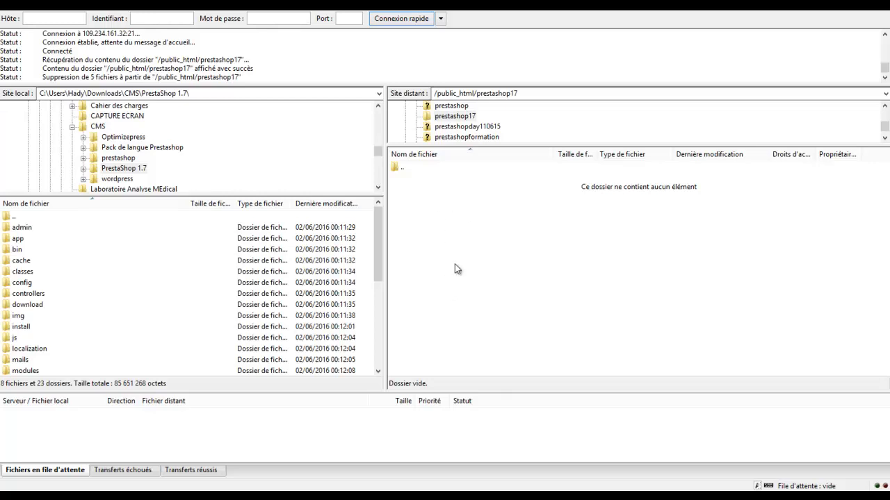
Select the local PrestaShop files and folders from admin through init.php and upload them to the server's prestashop17 folder
left_click(30, 229)
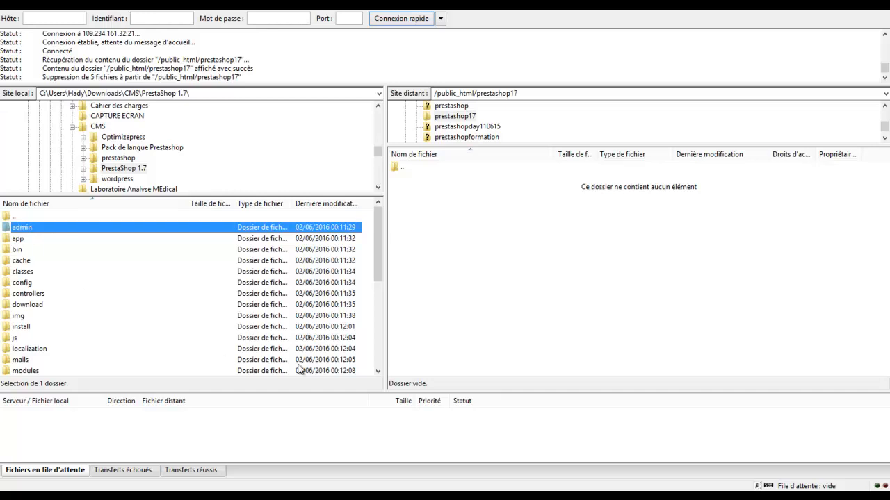
scroll(376, 371, "down", 4)
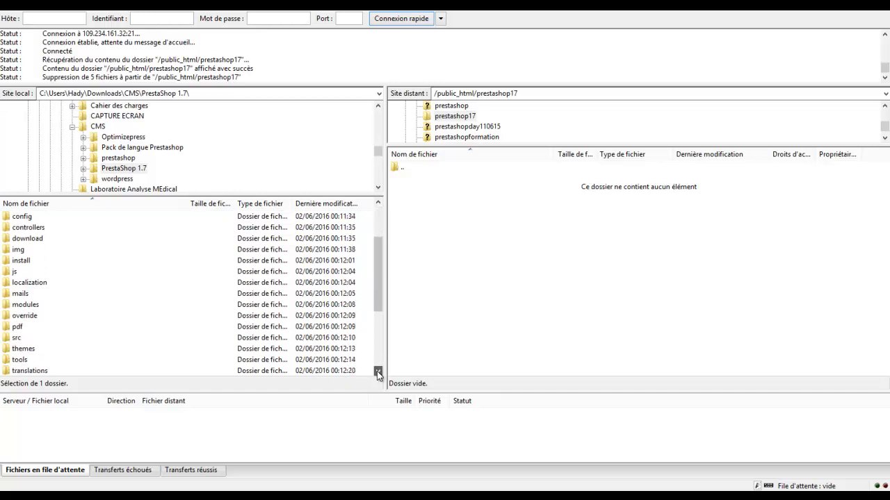
scroll(377, 371, "down", 3)
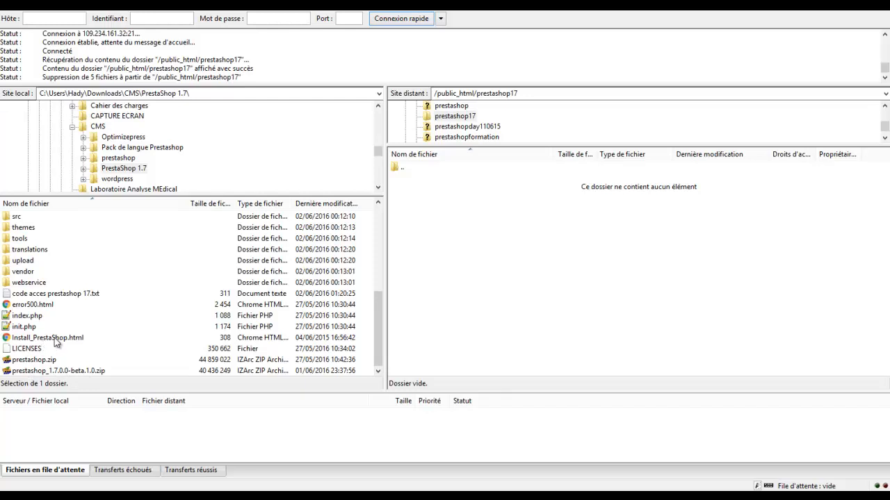
left_click(31, 327, "shift")
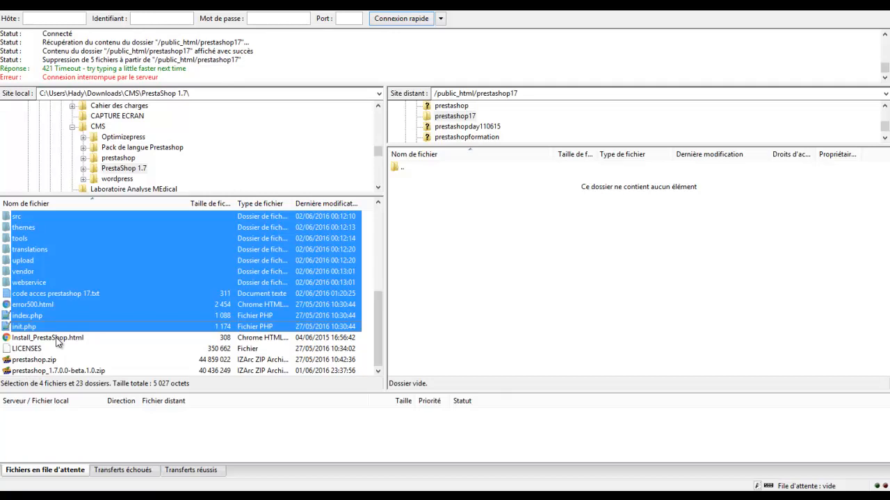
left_click_drag(379, 310, 382, 253)
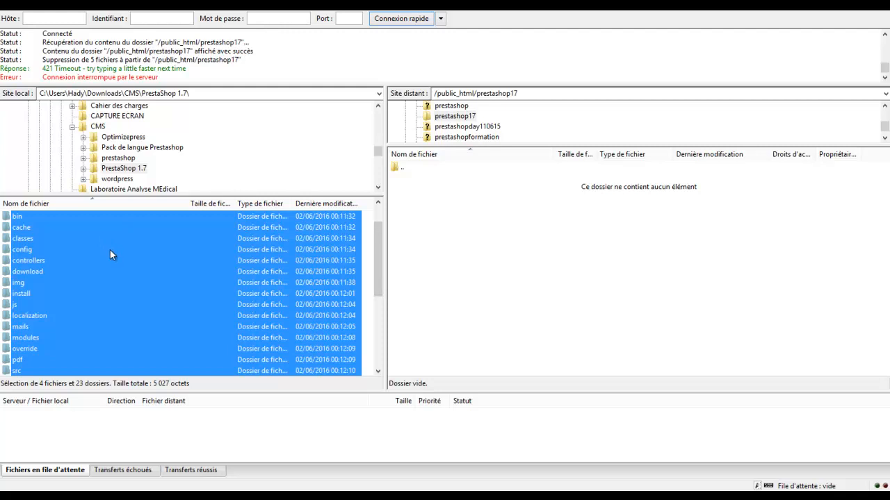
right_click(110, 255)
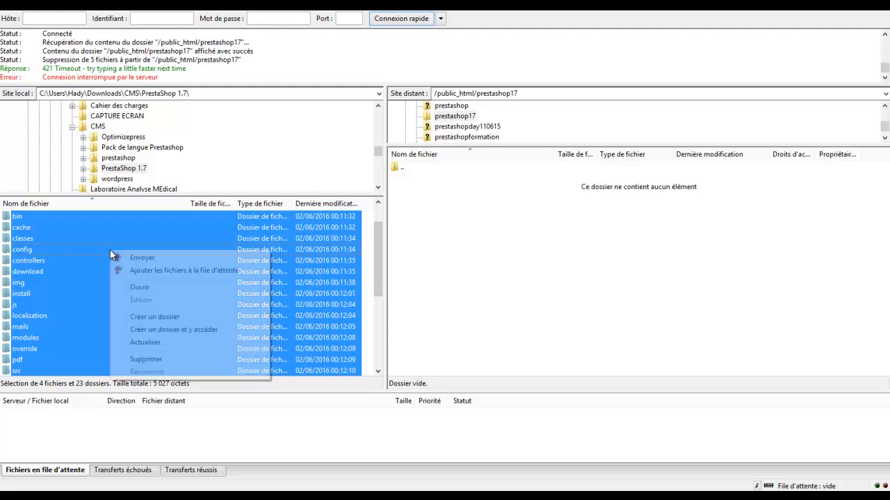
left_click(154, 263)
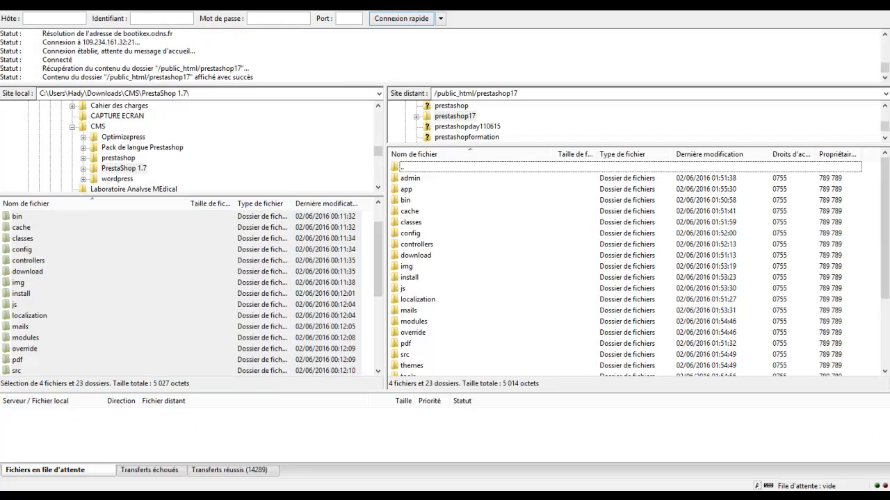
Look through the uploaded files and folders in the server's prestashop17 folder
left_click(500, 188)
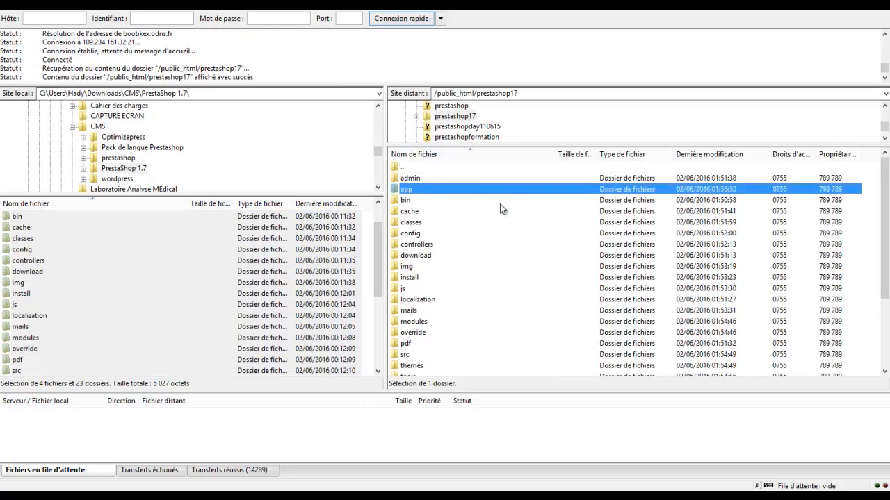
scroll(512, 242, "down", 3)
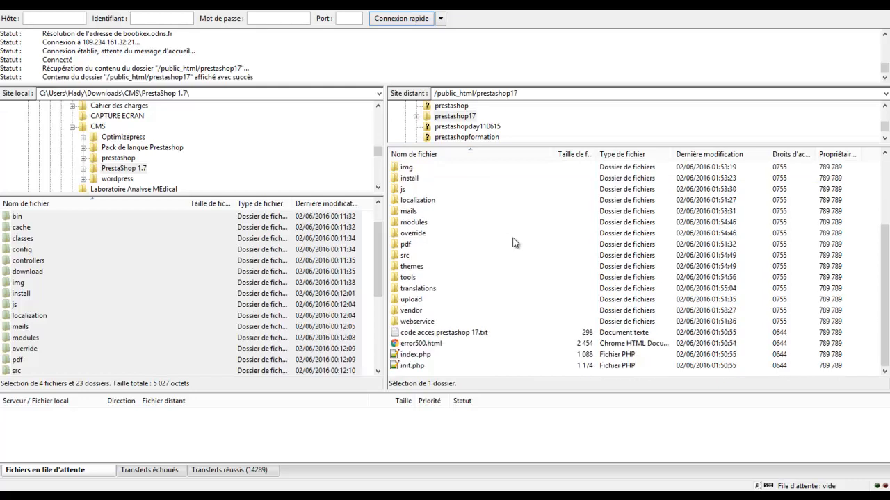
scroll(513, 241, "up", 3)
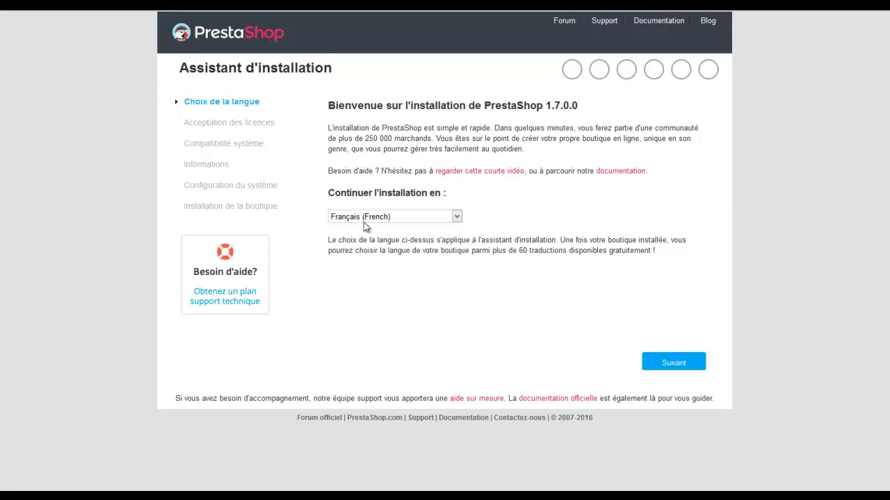
Continue the PrestaShop installation in Français (French), accept the licence terms and proceed to the shop information
left_click(663, 365)
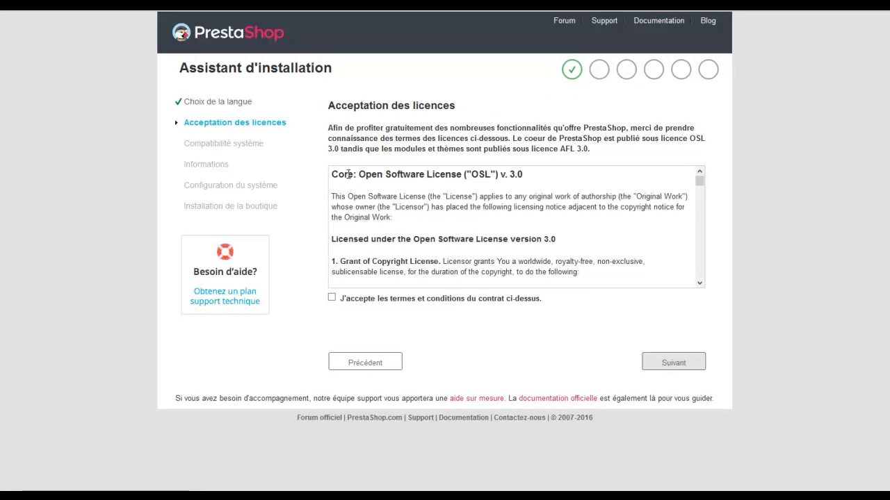
left_click(331, 298)
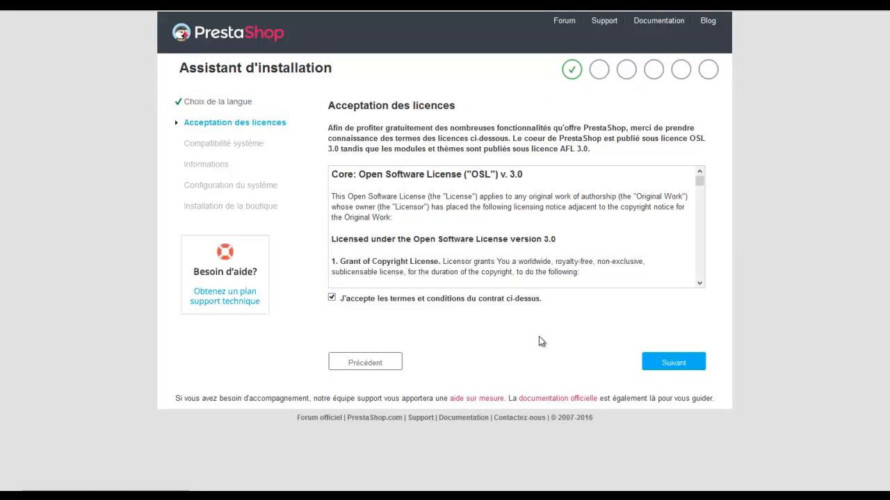
left_click(678, 369)
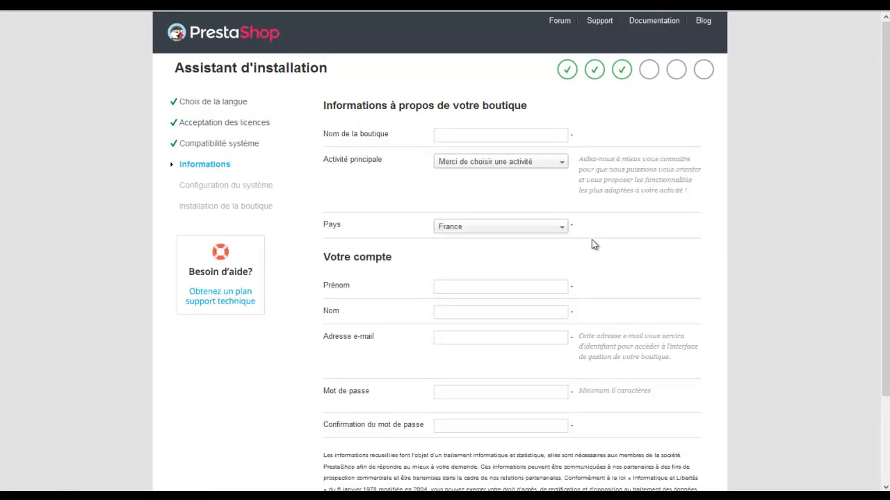
Enter the shop name and set the main activity to Arts et culture
left_click(457, 134)
type("B")
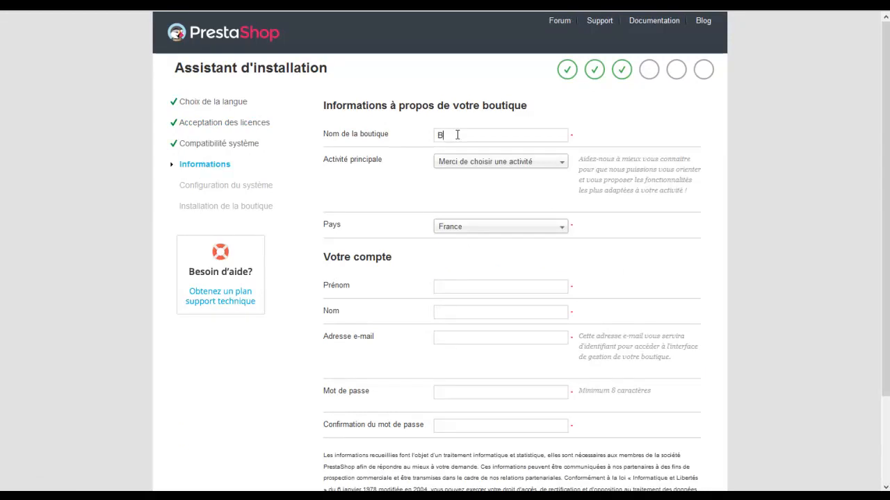
type("outique Test Hady")
left_click(539, 166)
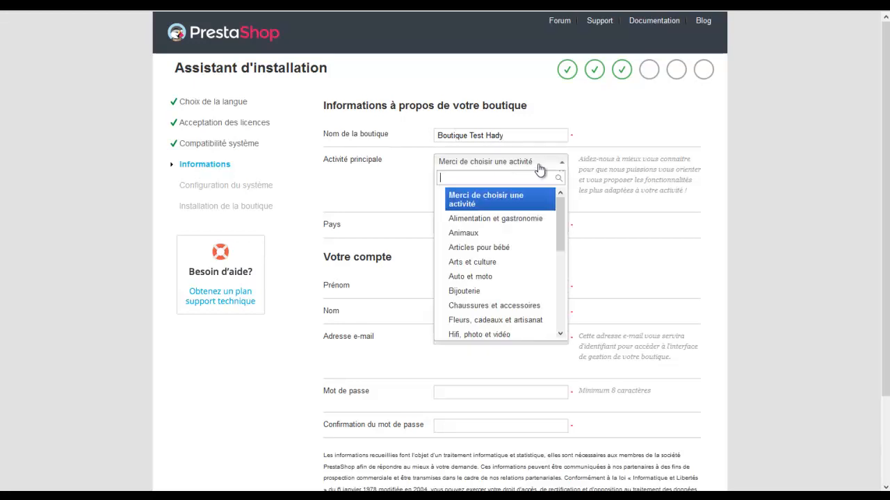
left_click(471, 267)
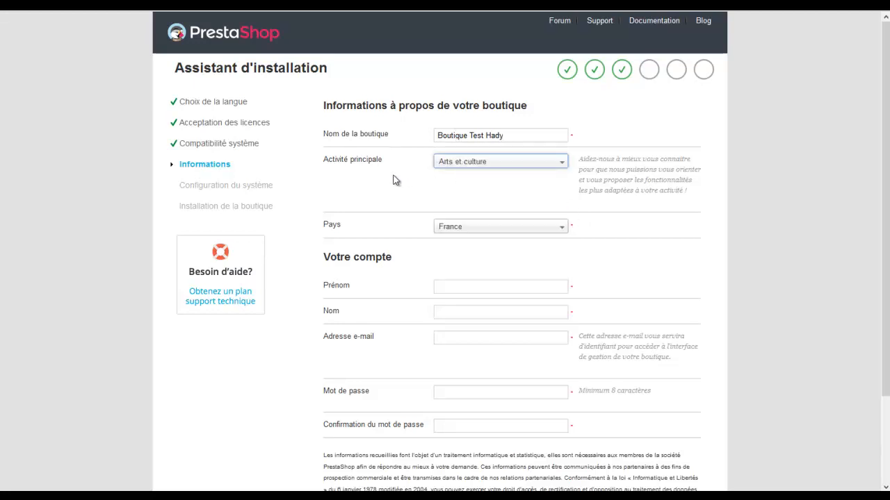
left_click(616, 252)
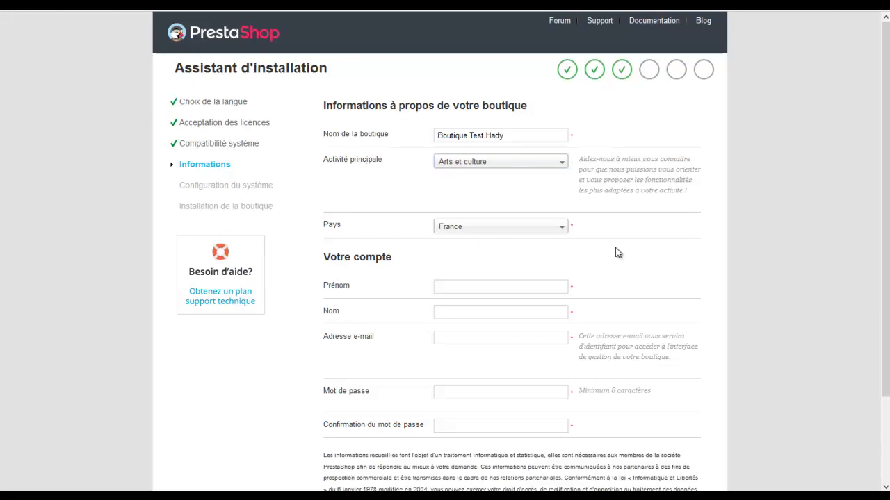
Fill in the shop account's first name, last name and e-mail address
scroll(617, 252, "down", 1)
scroll(617, 252, "down", 1)
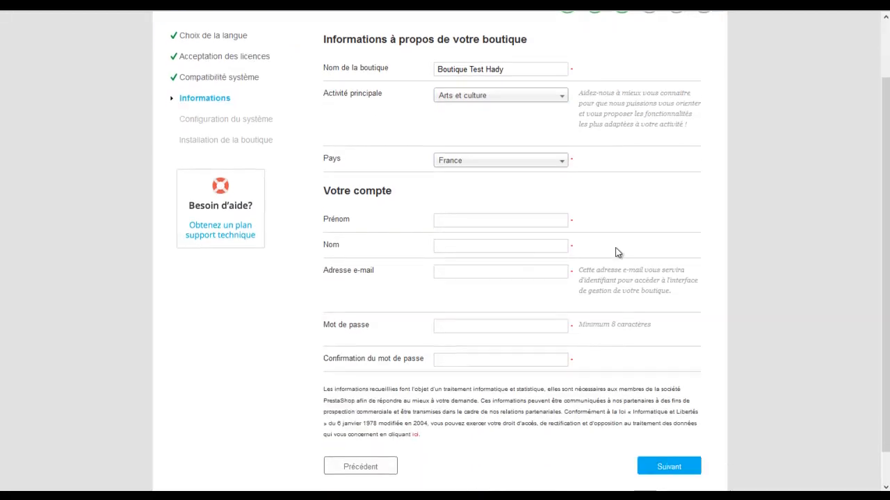
left_click(558, 223)
type("Hady")
key("Tab")
type("Hobeich")
key("Tab")
left_click(492, 272)
left_click(484, 283)
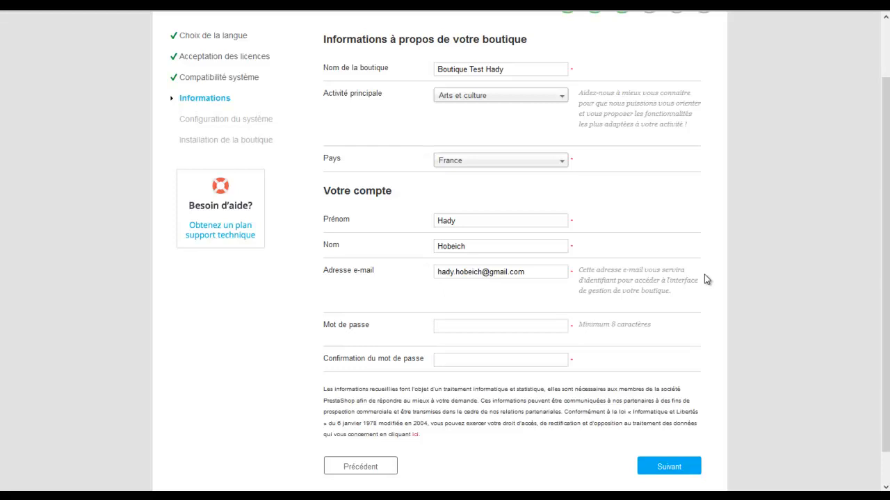
Enter and confirm the shop account password, submit the information and dismiss the browser's offer to save the login
scroll(704, 279, "down", 1)
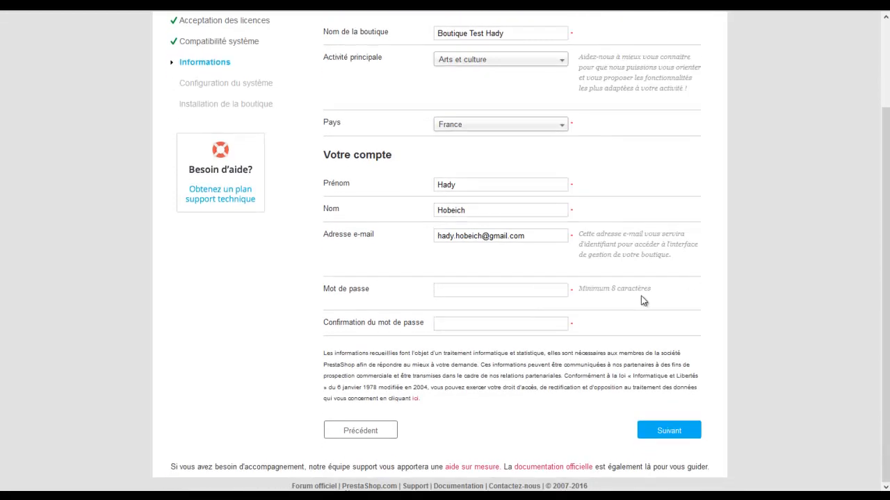
left_click(542, 290)
type("************")
key("Tab")
type("************")
left_click(690, 431)
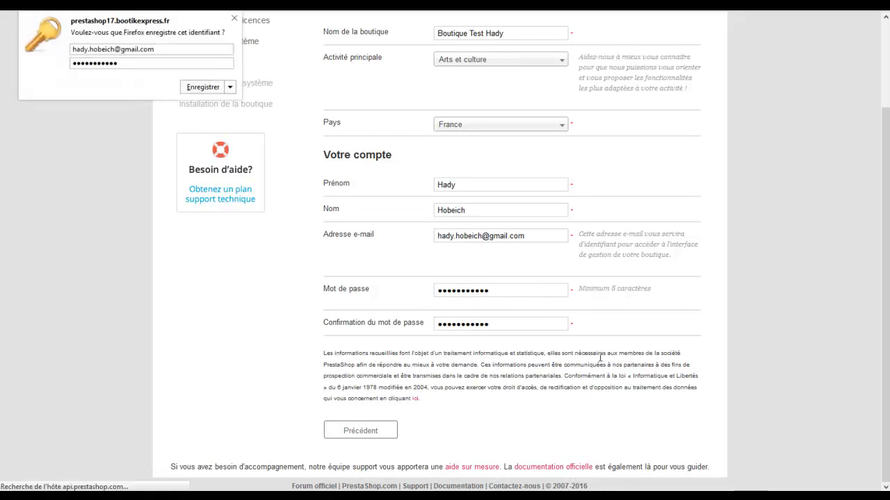
left_click(233, 19)
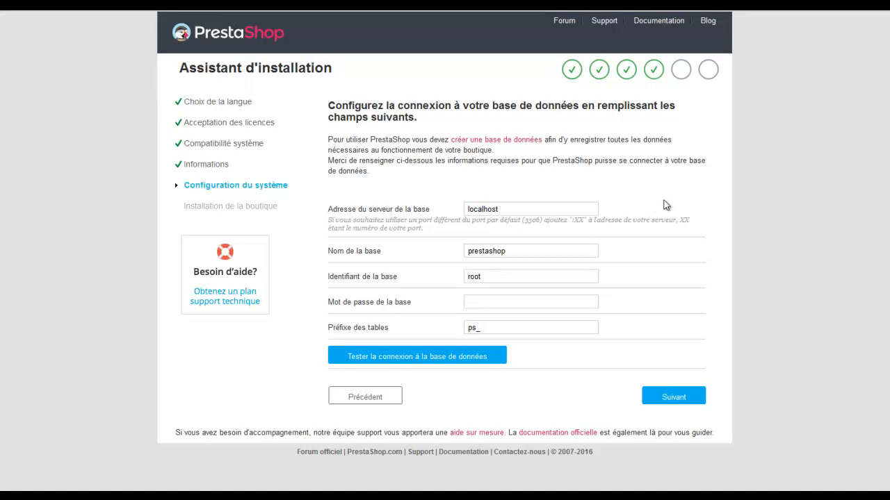
Copy the database name bootikex_denisoft from the untitled Notepad note and paste it as the installer's database name
left_click_drag(465, 106, 595, 106)
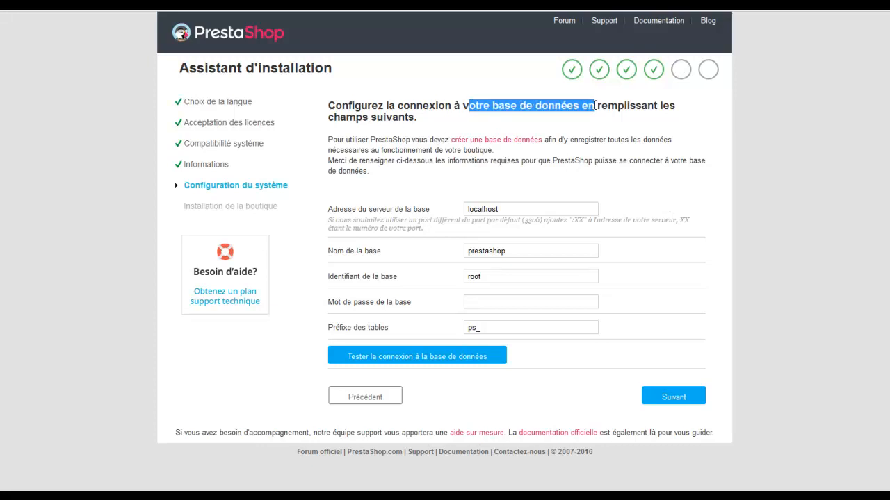
left_click(595, 105)
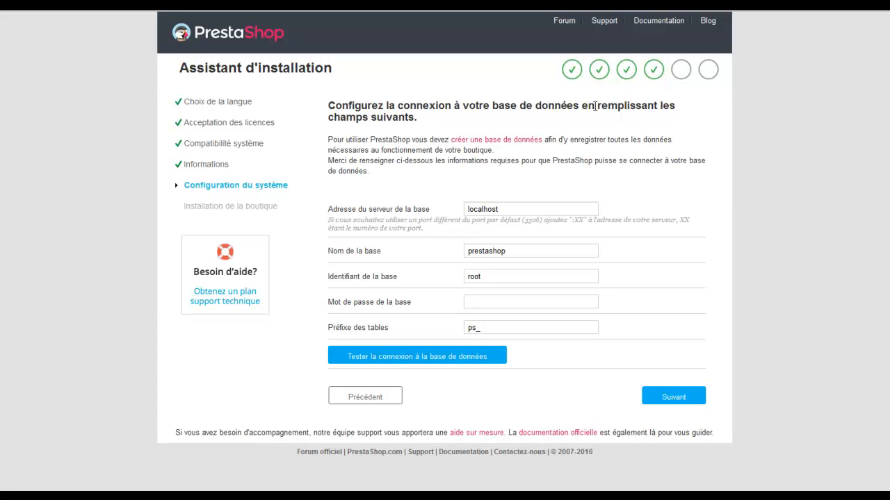
mouse_move(0, 121)
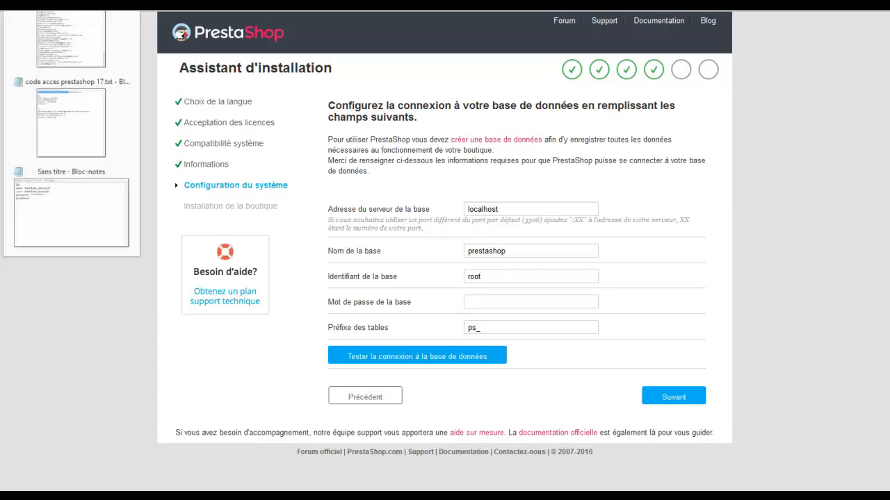
left_click(132, 199)
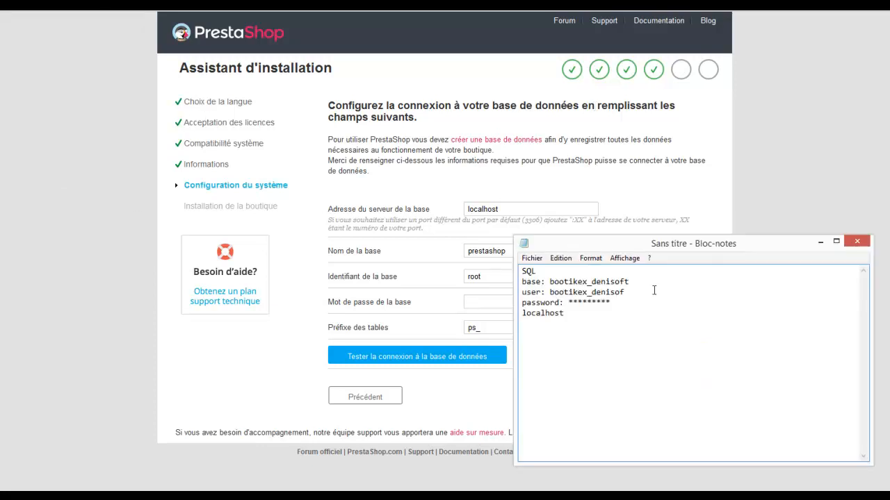
left_click_drag(704, 248, 725, 30)
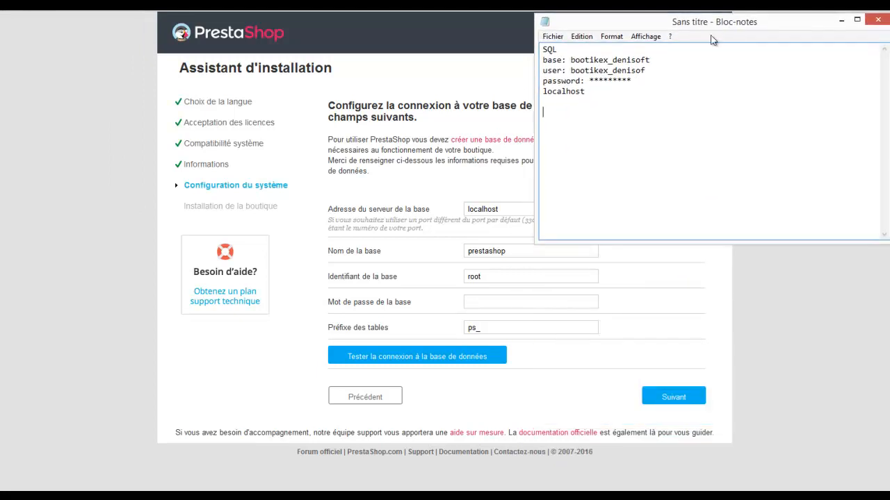
left_click_drag(651, 60, 571, 60)
key("ctrl+c")
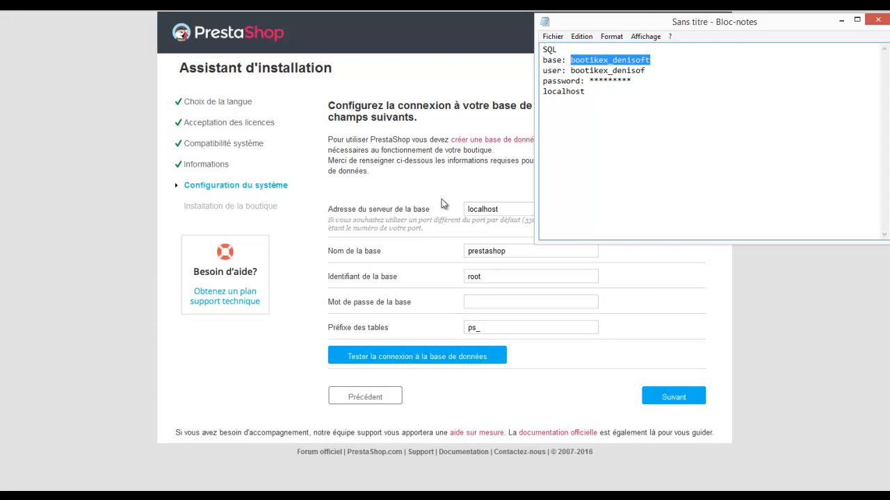
left_click(491, 253)
left_click_drag(508, 251, 465, 251)
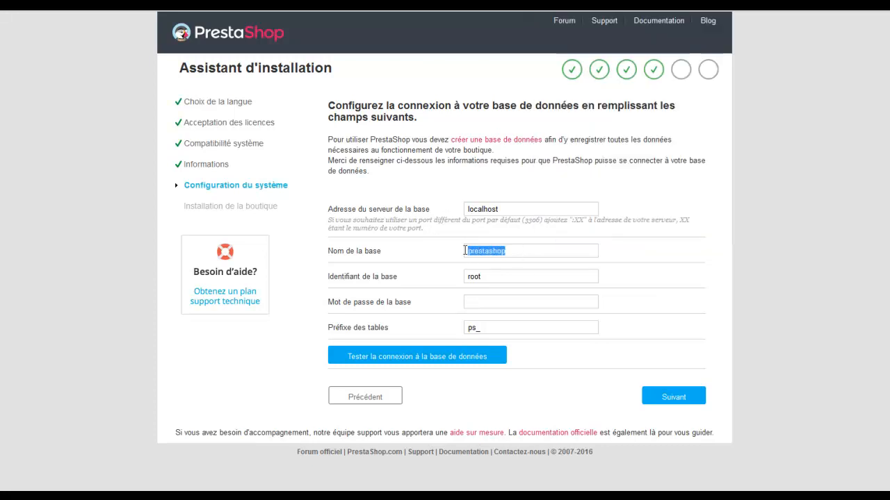
key("ctrl+v")
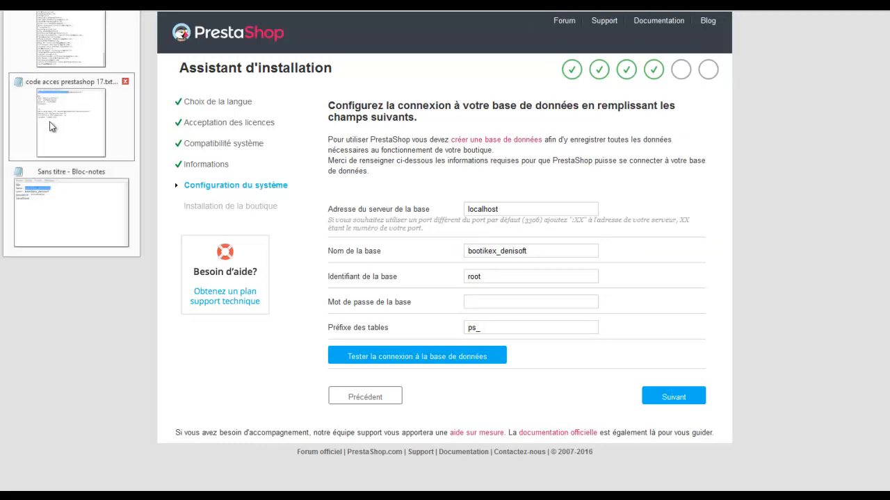
mouse_move(3, 66)
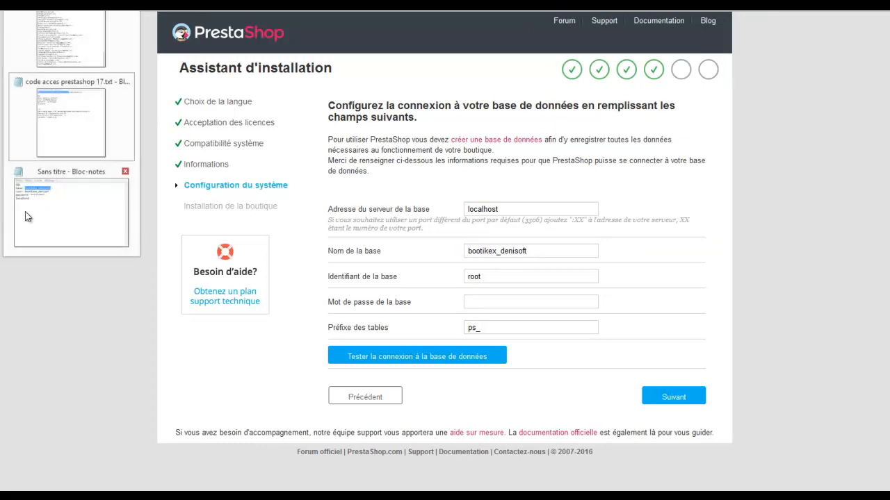
left_click(25, 211)
left_click_drag(655, 72, 569, 71)
key("ctrl+c")
double_click(474, 276)
key("ctrl+v")
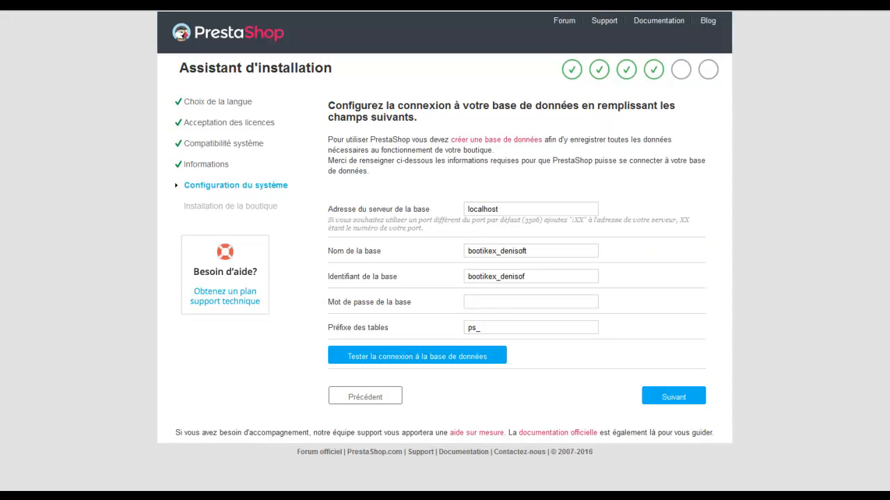
Paste the database password and test the connection to the database on localhost
left_click(527, 301)
key("ctrl+v")
left_click_drag(333, 214, 430, 218)
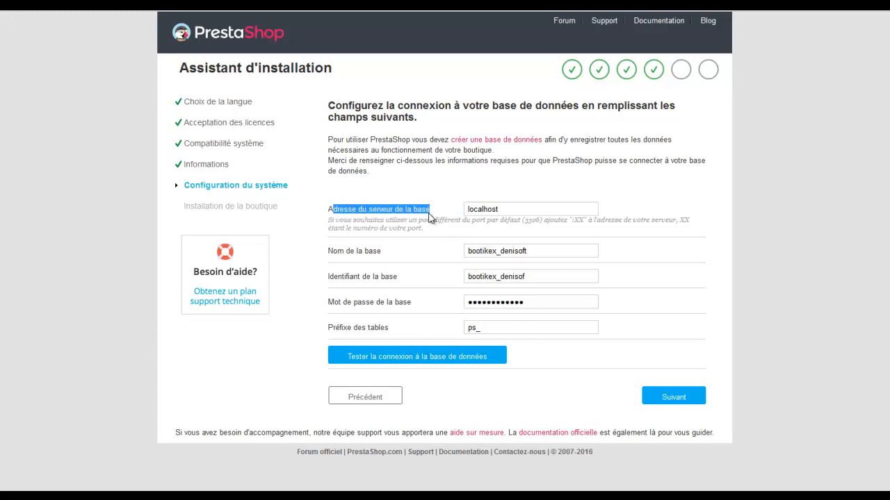
left_click(624, 176)
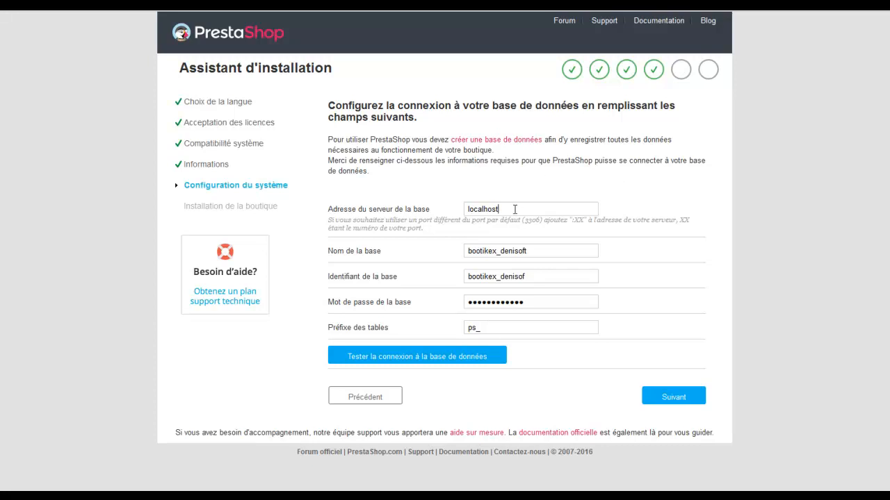
left_click(446, 355)
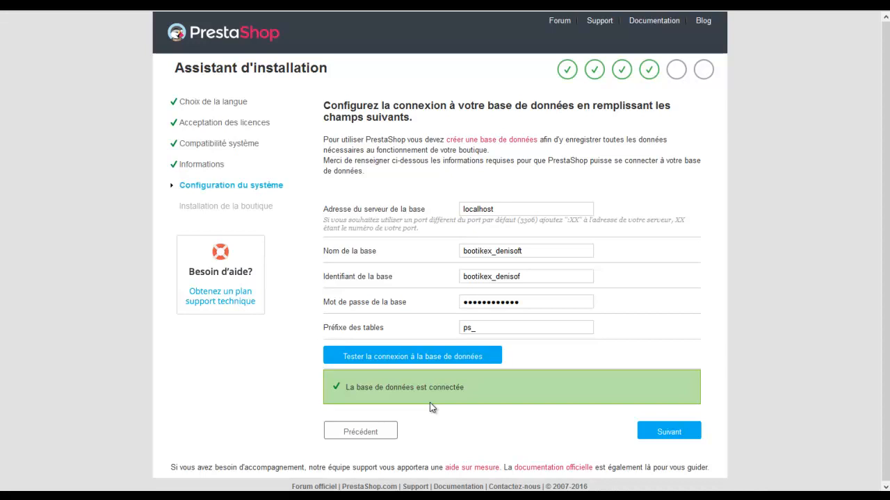
Continue from the database configuration to run the shop installation, and dismiss the browser's offer to save the login
left_click(652, 436)
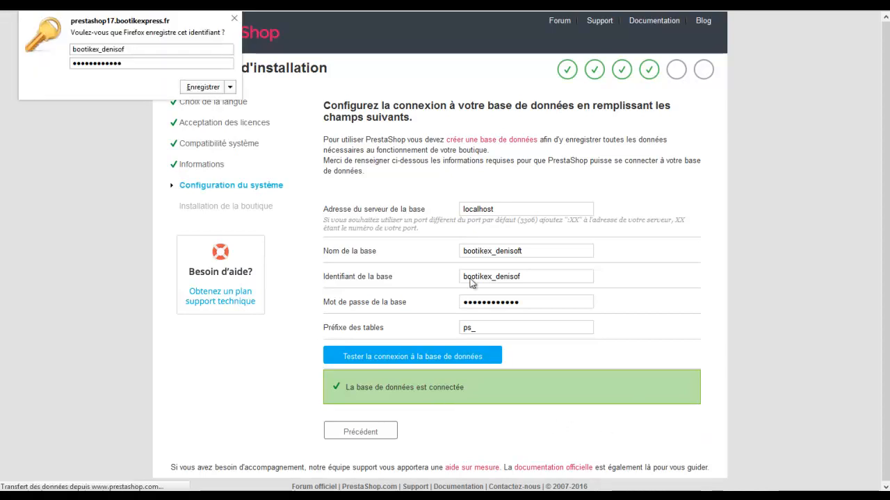
left_click(235, 19)
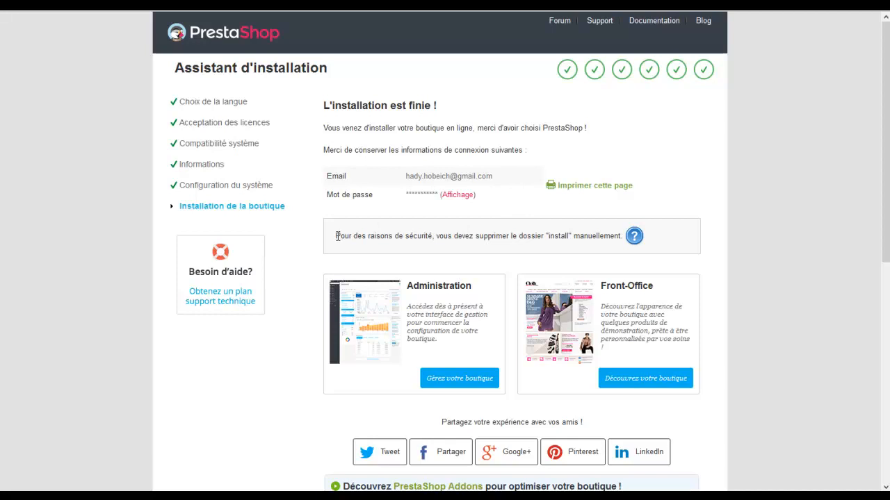
left_click_drag(337, 236, 629, 236)
left_click(672, 197)
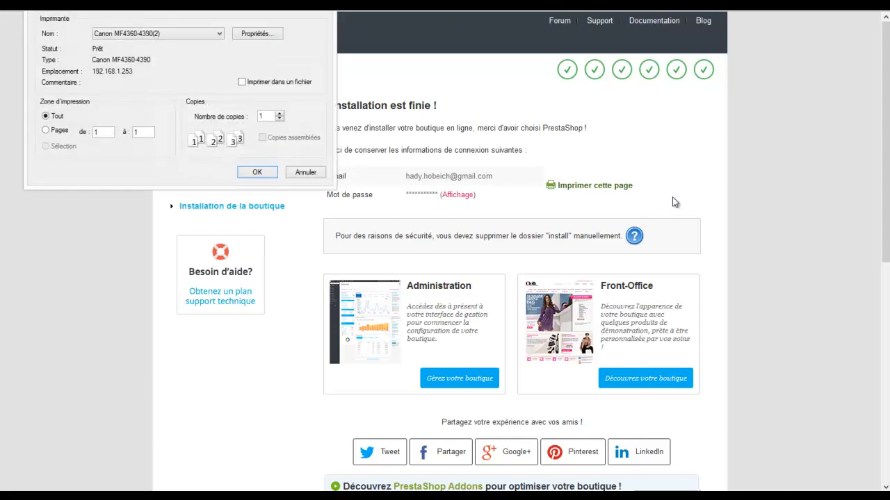
left_click(321, 4)
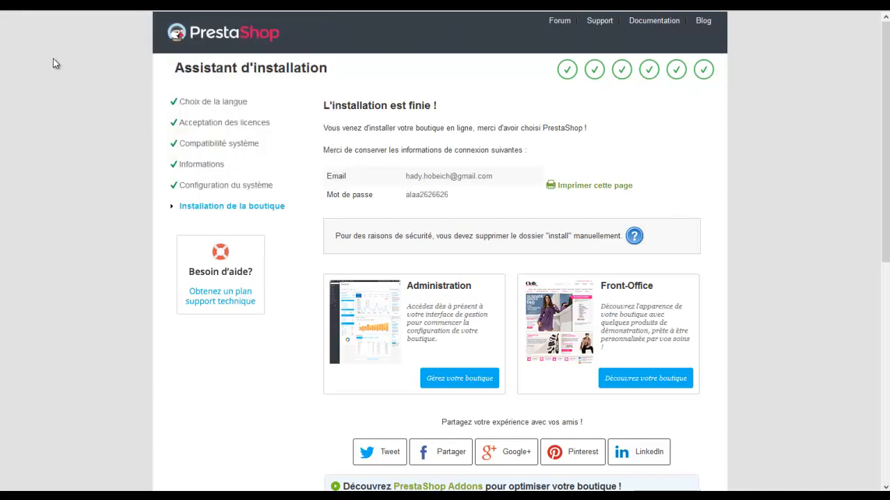
Switch to FileZilla and refresh the listing of the remote prestashop17 folder
left_click(2, 125)
left_click(518, 297)
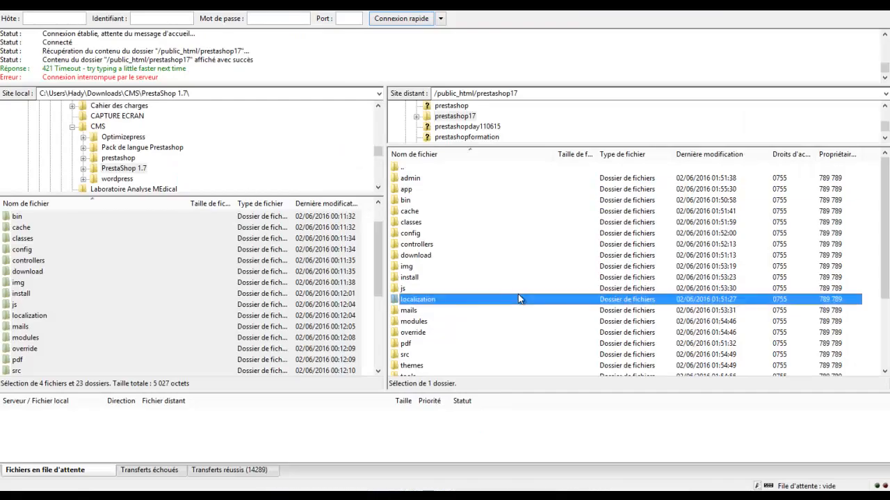
right_click(497, 268)
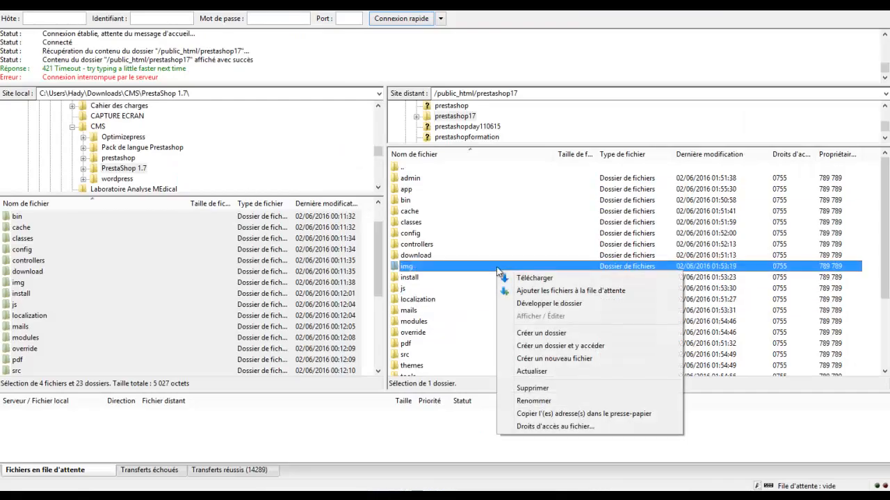
left_click(463, 224)
right_click(464, 224)
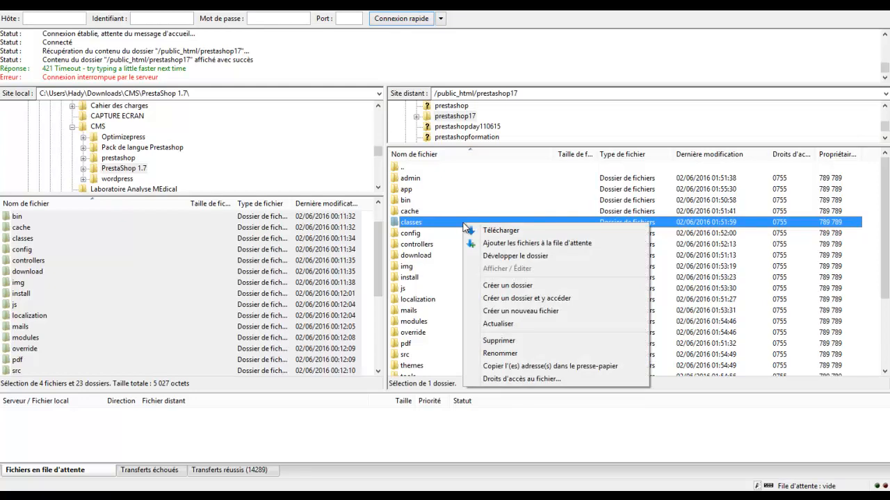
left_click(504, 205)
right_click(504, 204)
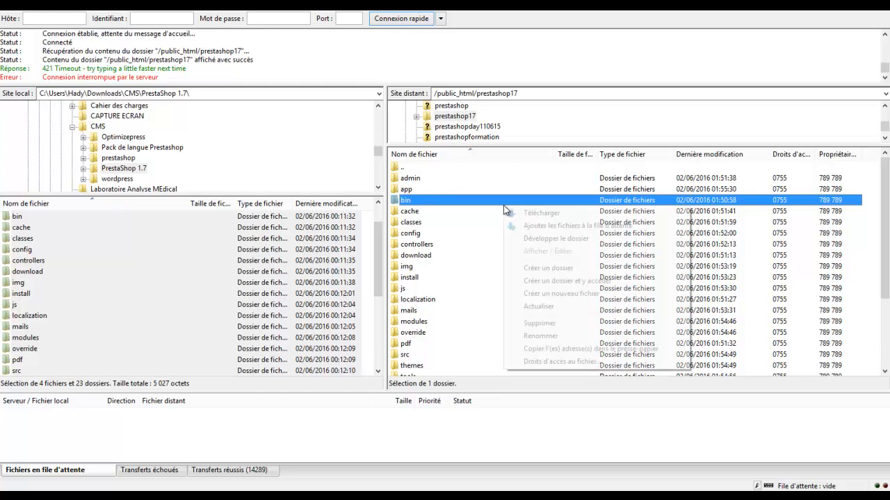
left_click(538, 307)
left_click(536, 309)
Delete the install folder from the remote prestashop17 folder and confirm the deletion
scroll(535, 309, "down", 3)
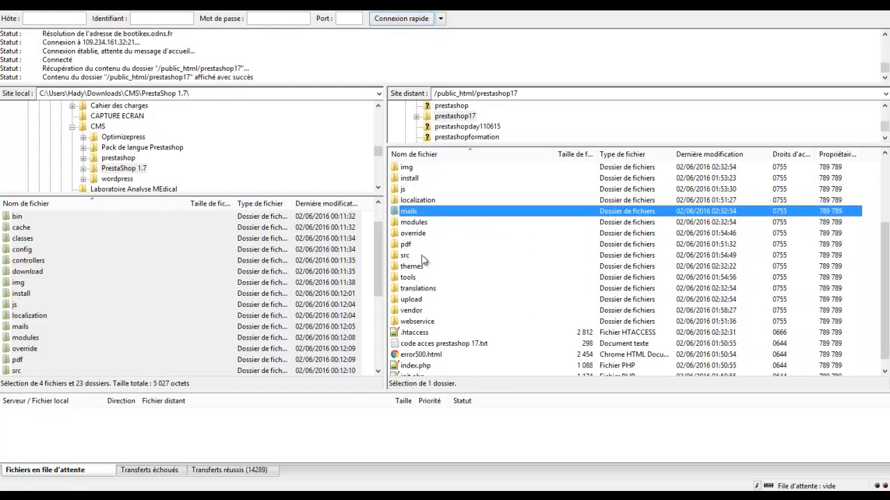
scroll(424, 260, "up", 1)
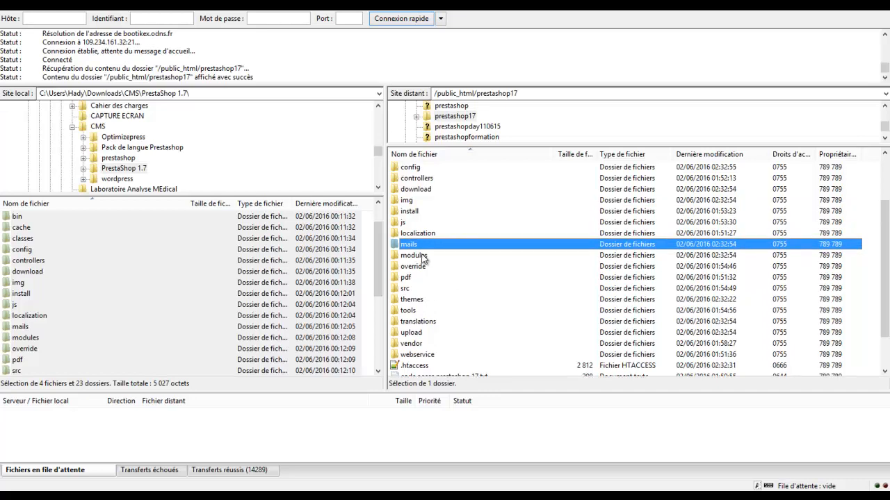
left_click(415, 212)
right_click(423, 211)
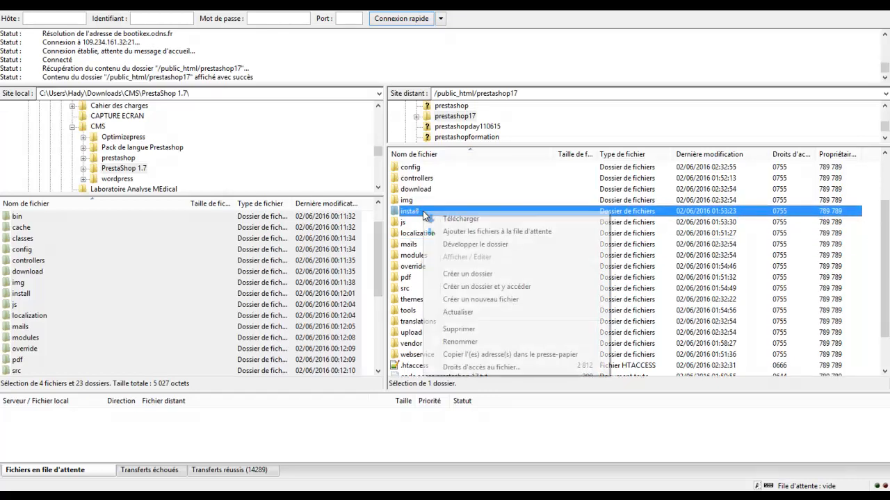
left_click(466, 330)
left_click(499, 280)
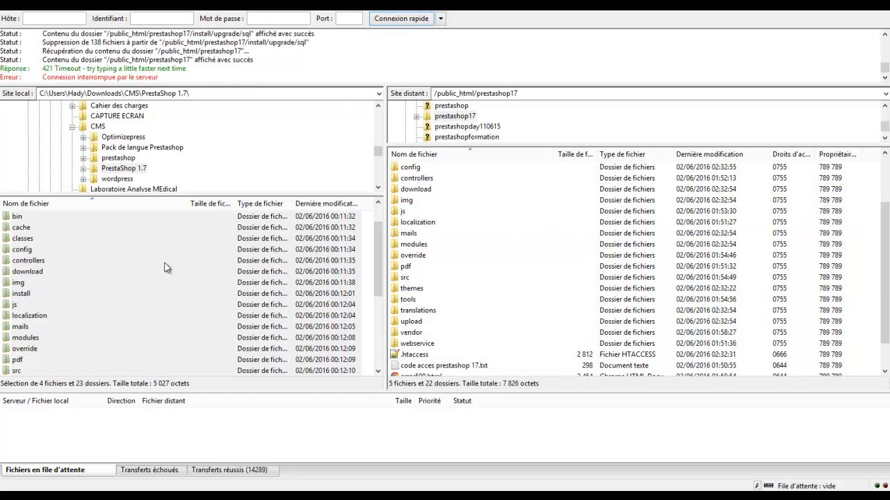
Return to the installation assistant in the browser and open the shop's administration login page
left_click(543, 267)
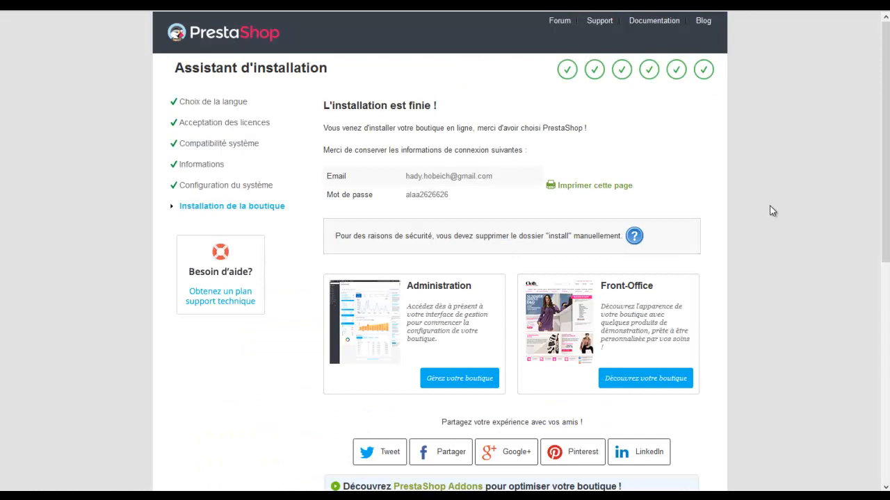
scroll(772, 209, "down", 2)
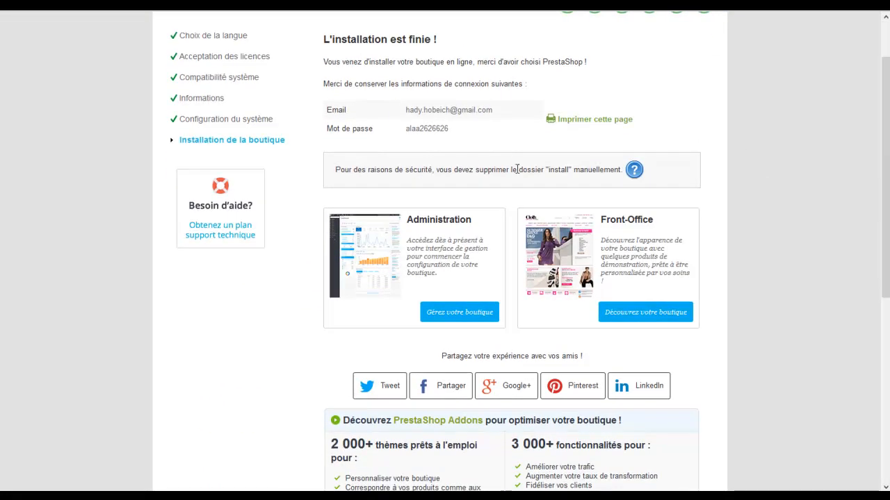
scroll(496, 203, "down", 1)
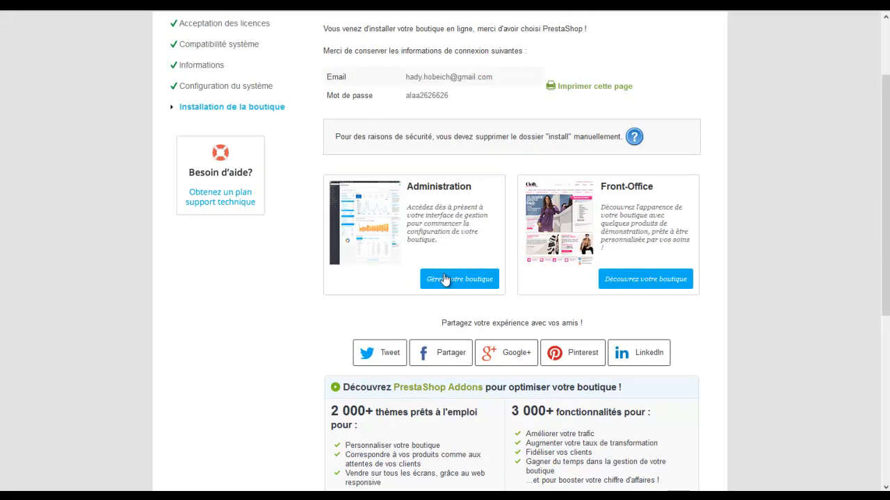
left_click(460, 287)
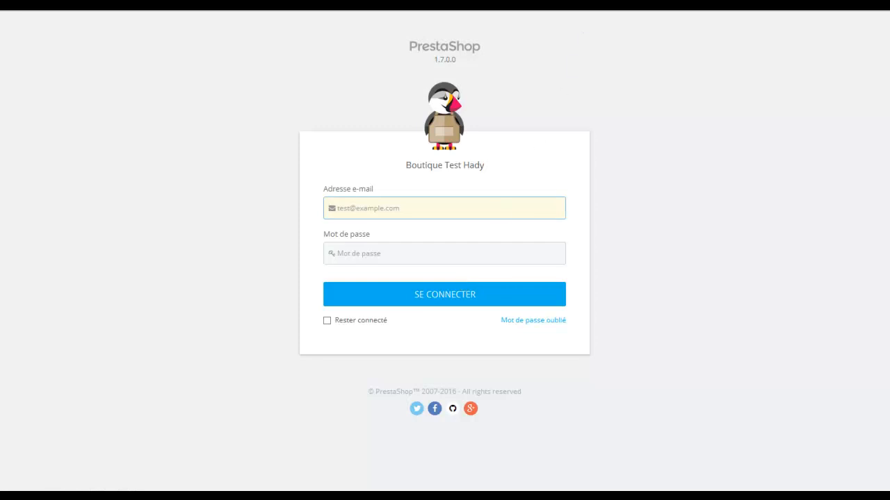
Open the shop's Front-Office from the installation page and look through its home page from the slider to the footer
left_click(582, 4)
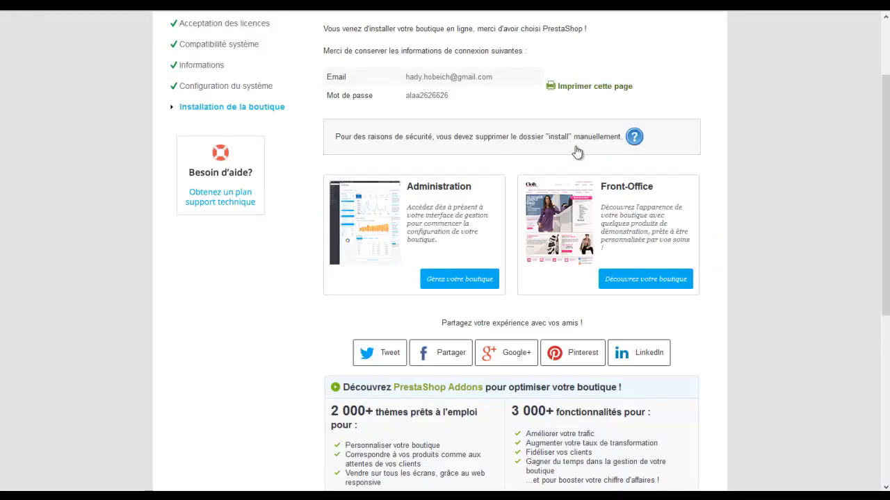
left_click(656, 279)
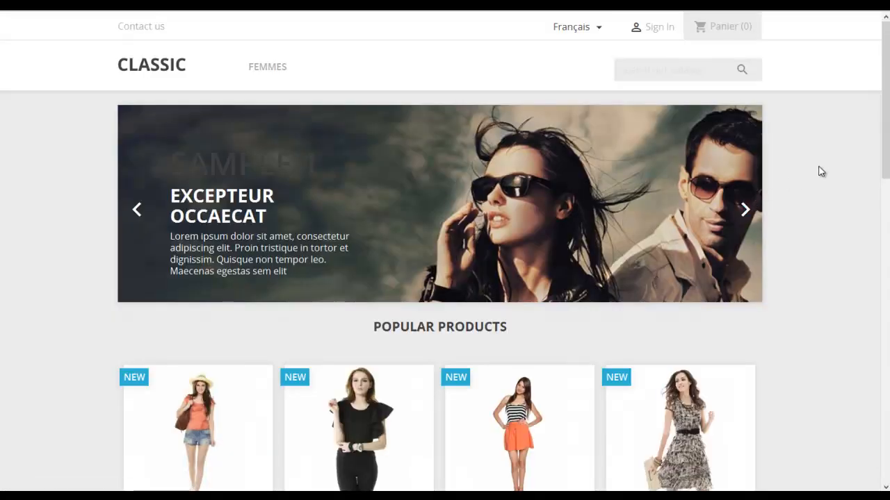
scroll(821, 171, "down", 3)
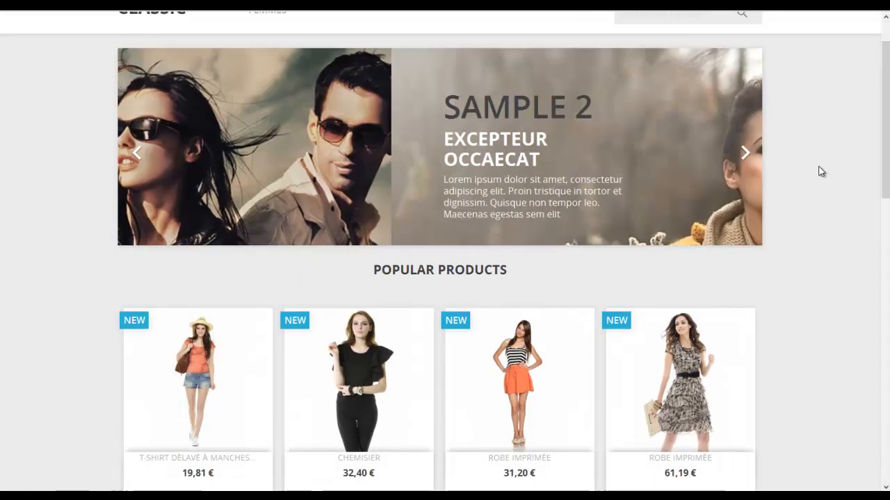
scroll(821, 171, "down", 6)
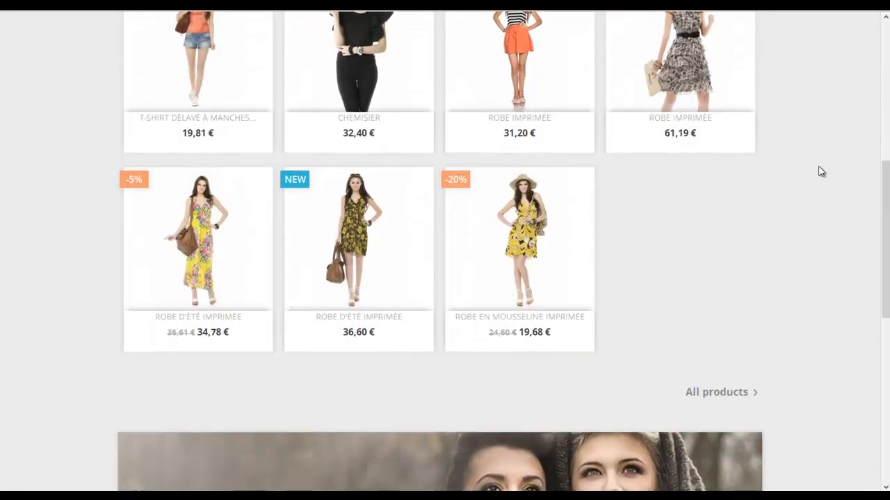
scroll(821, 171, "down", 3)
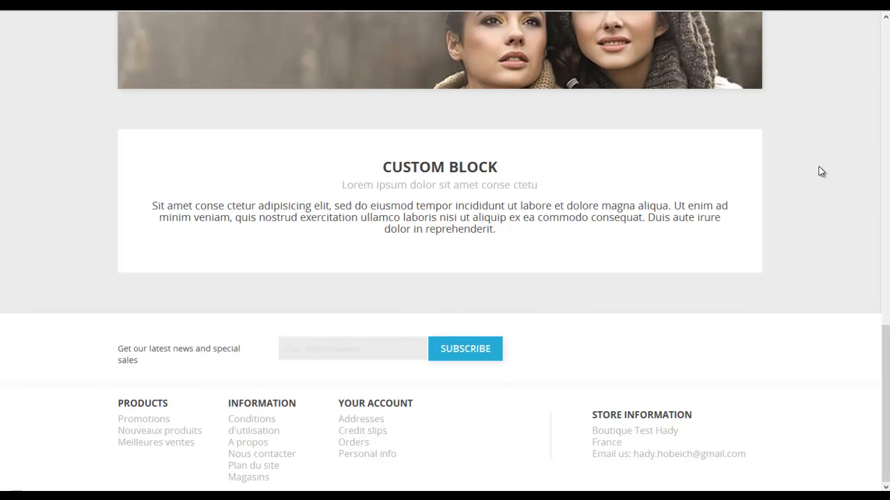
scroll(821, 171, "up", 12)
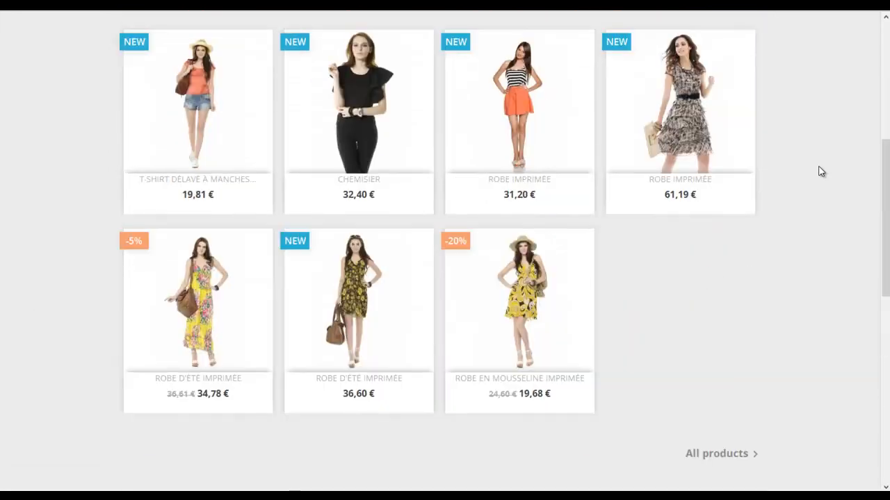
scroll(821, 171, "up", 1)
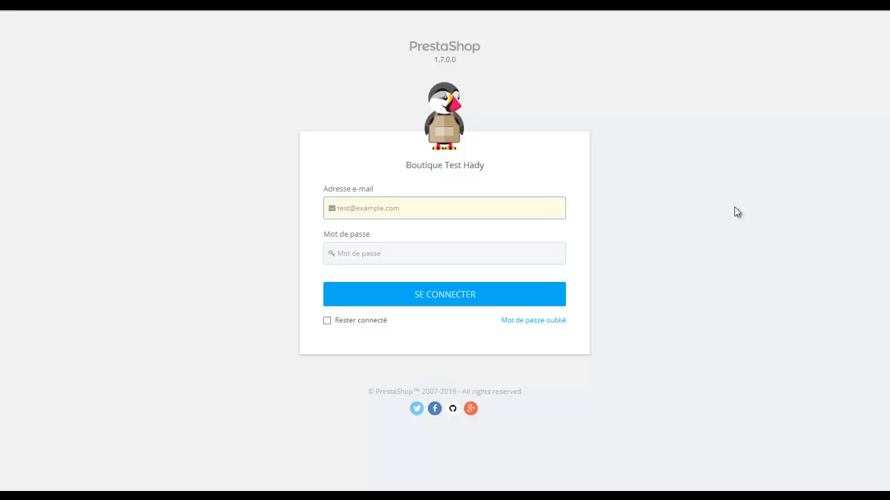
Sign in to the administration with the account e-mail and password, enable Rester connecté and save the login in the browser
left_click(547, 209)
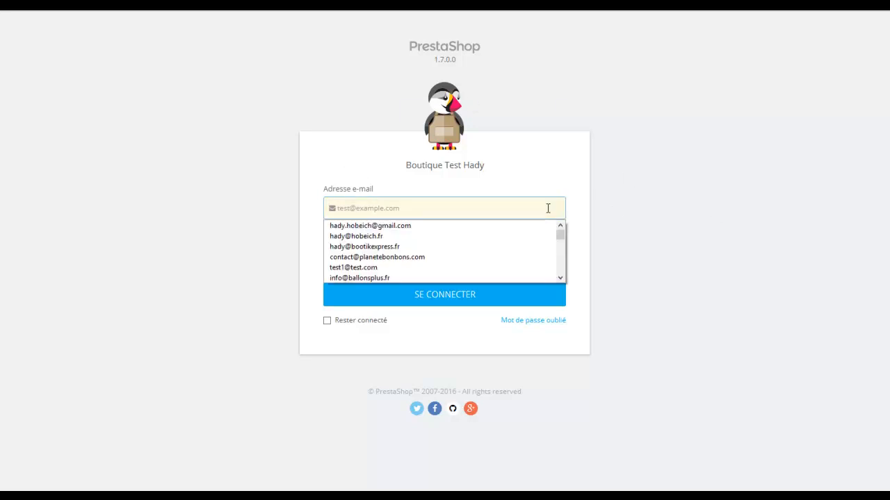
left_click(518, 226)
left_click(450, 255)
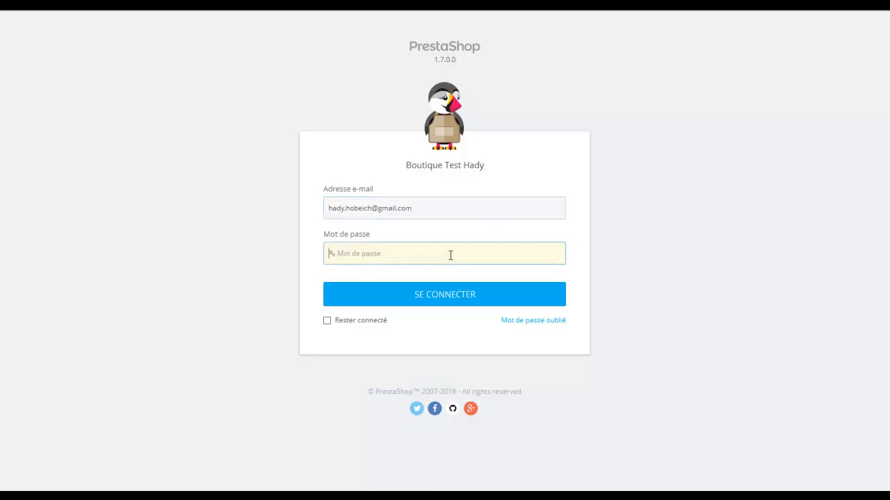
type("a")
left_click(327, 321)
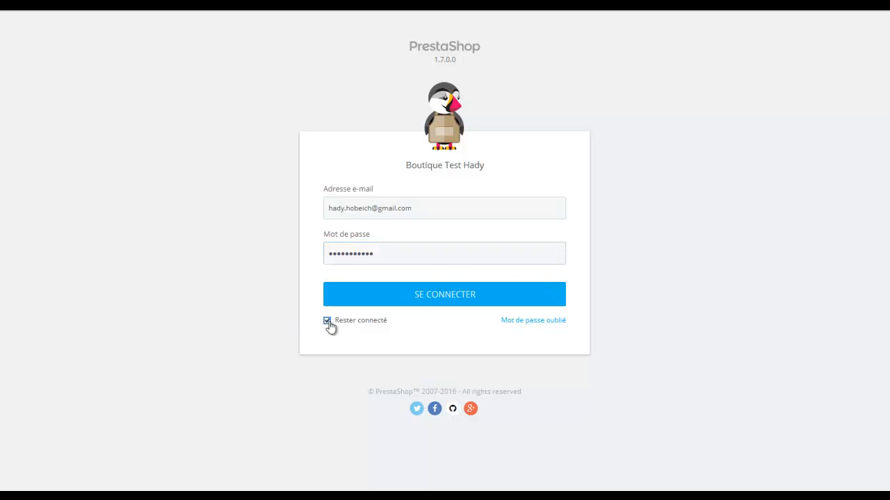
left_click(407, 297)
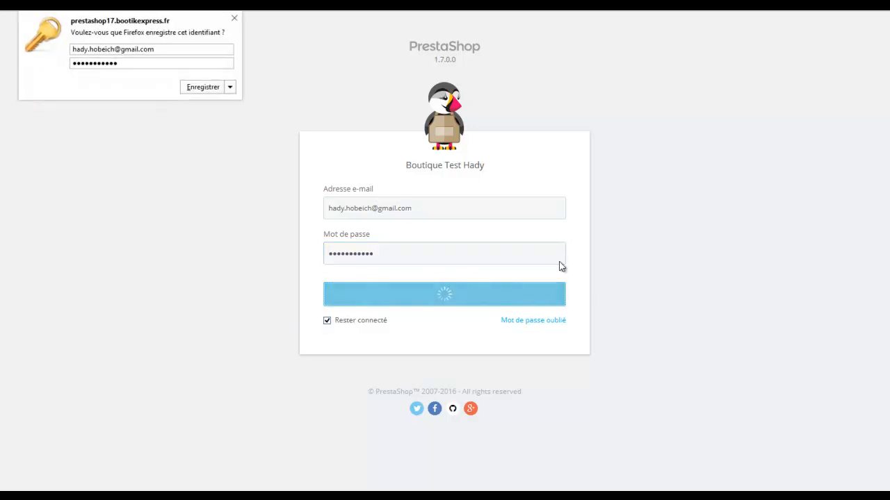
left_click(189, 90)
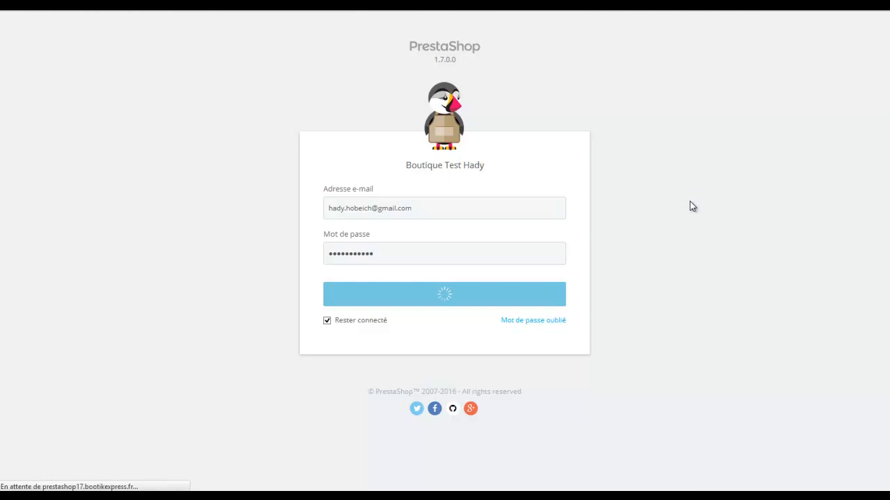